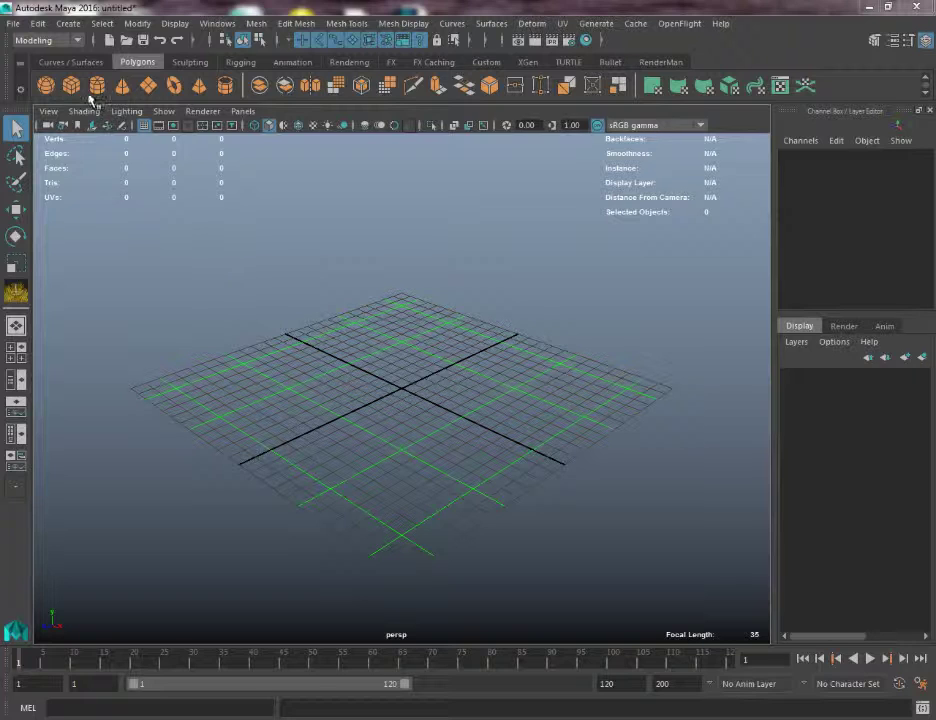
- Start a new project in the Project Window and name it TV-Boy2
{"action": "left_click", "coordinate": [14, 27]}
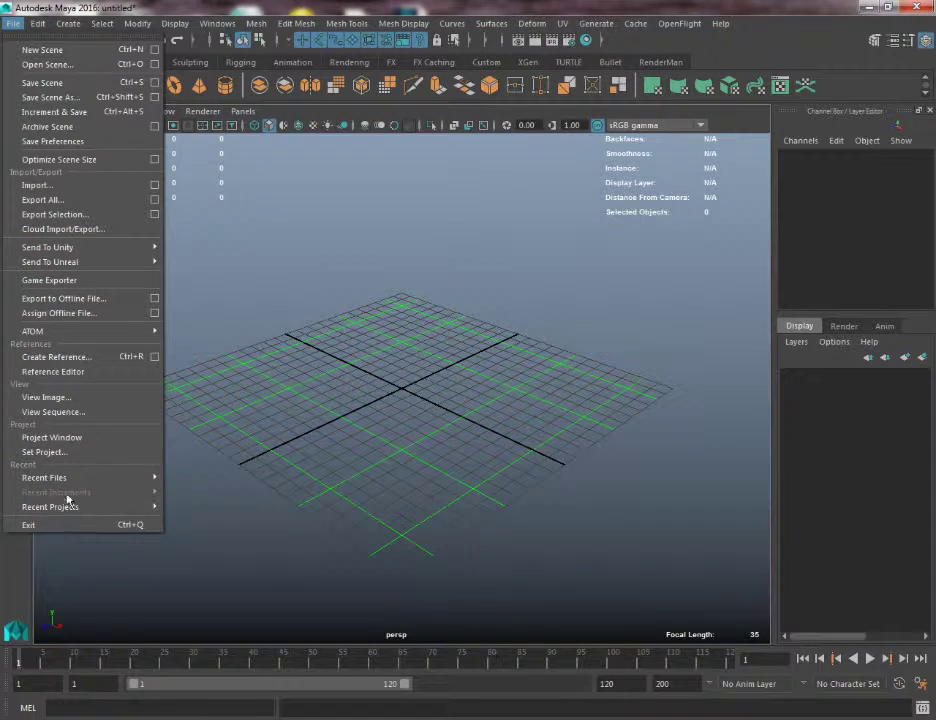
{"action": "left_click", "coordinate": [80, 438]}
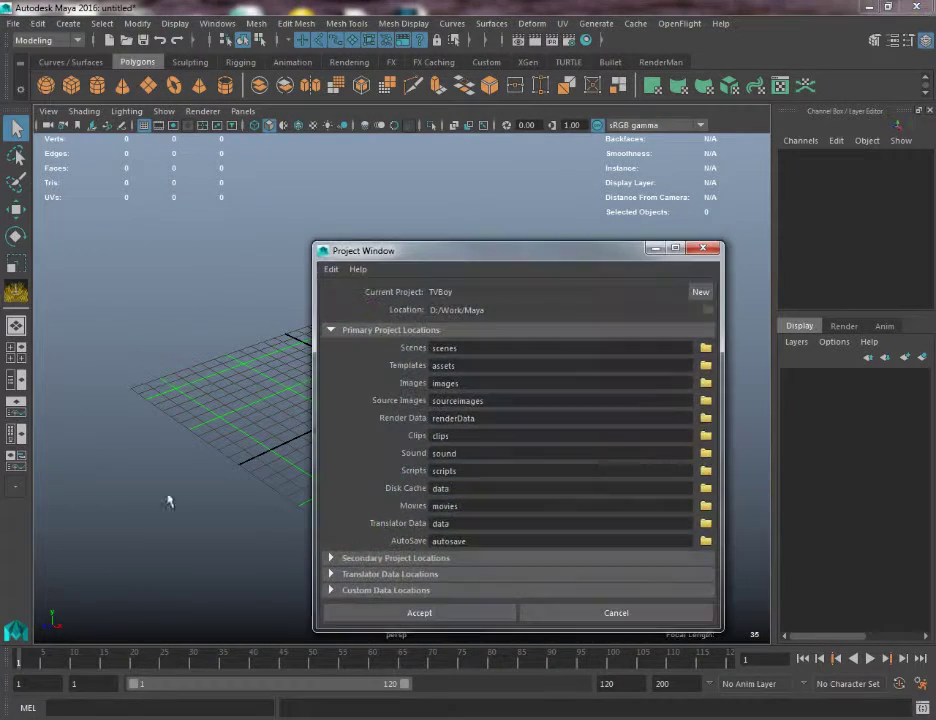
{"action": "left_click_drag", "start_coordinate": [490, 259], "coordinate": [436, 145]}
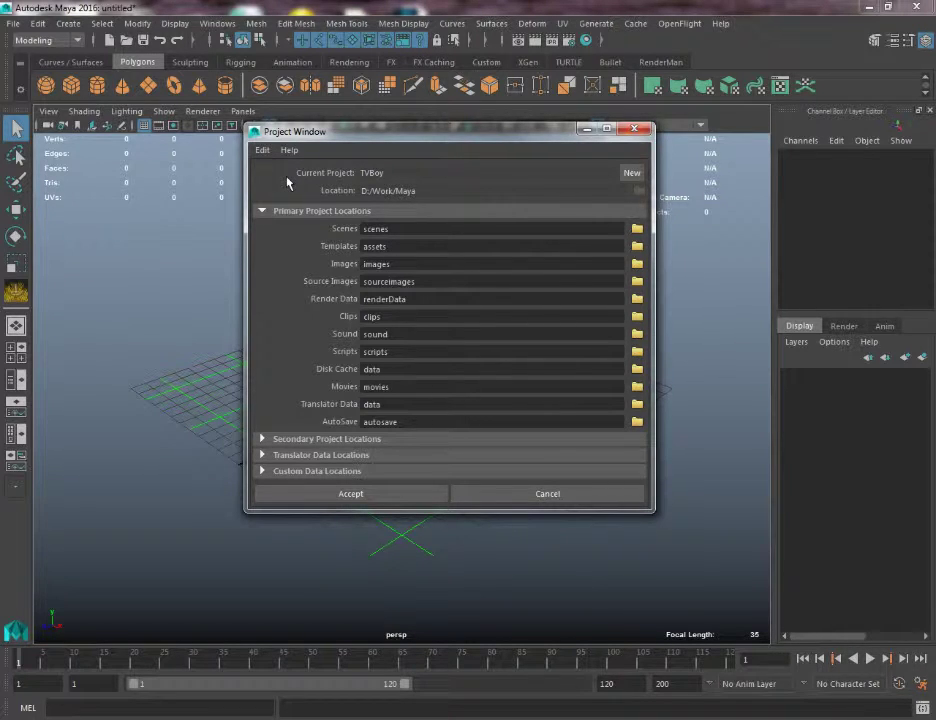
{"action": "left_click", "coordinate": [633, 174]}
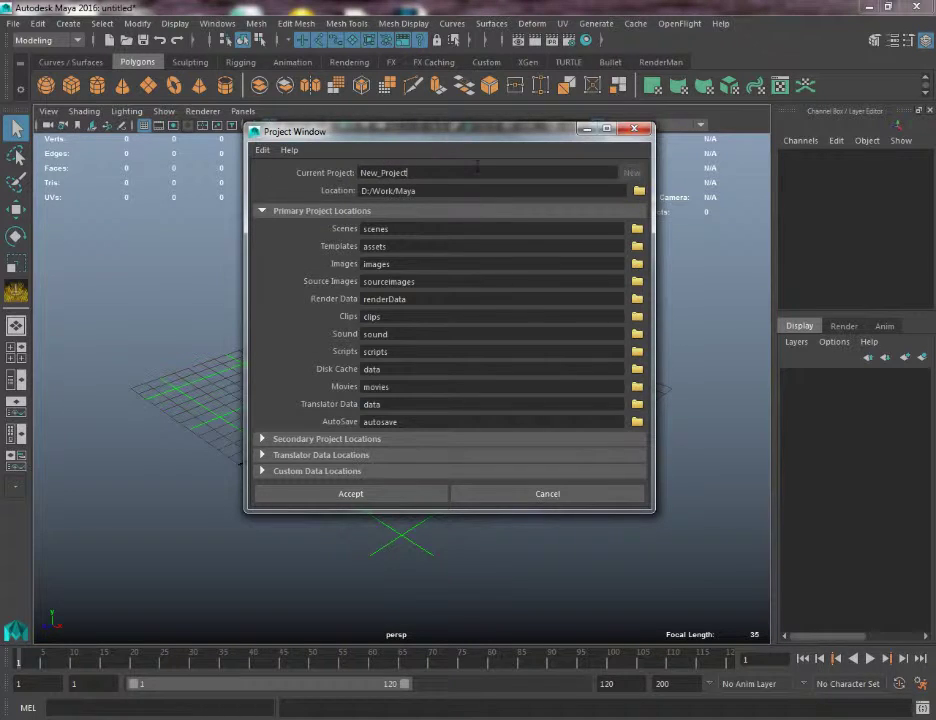
{"action": "type", "text": "TV-Boy1"}
{"action": "key", "text": "BackSpace"}
{"action": "type", "text": "2"}
{"action": "left_click_drag", "start_coordinate": [361, 190], "coordinate": [450, 174]}
{"action": "left_click", "coordinate": [412, 191]}
- Set the new project's location to D:\Work\Maya and accept the default project folders
{"action": "left_click", "coordinate": [638, 191]}
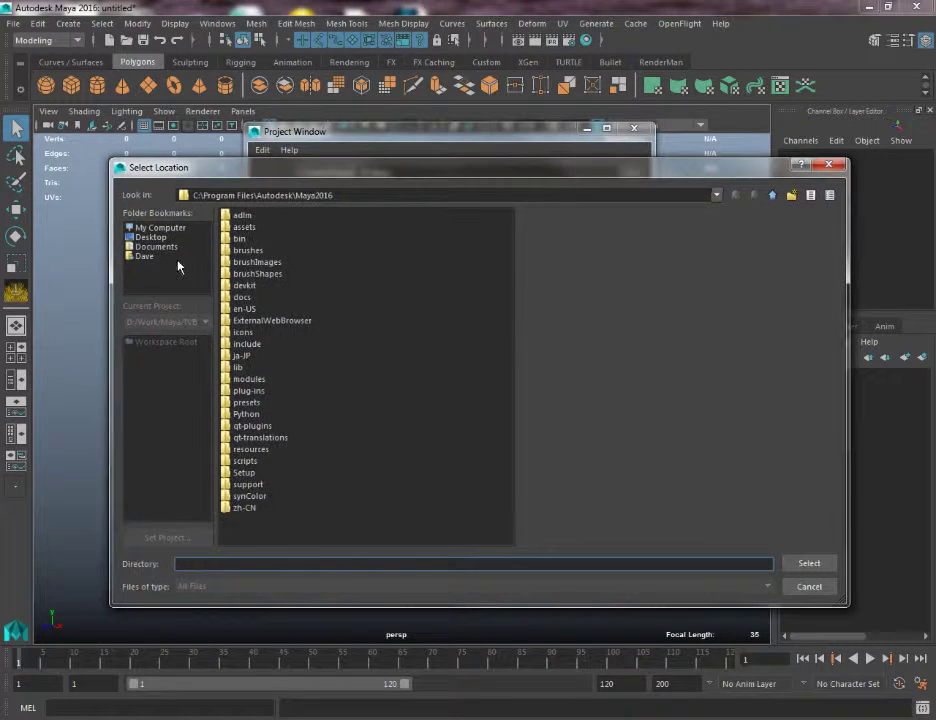
{"action": "left_click", "coordinate": [155, 238]}
{"action": "left_click", "coordinate": [150, 229]}
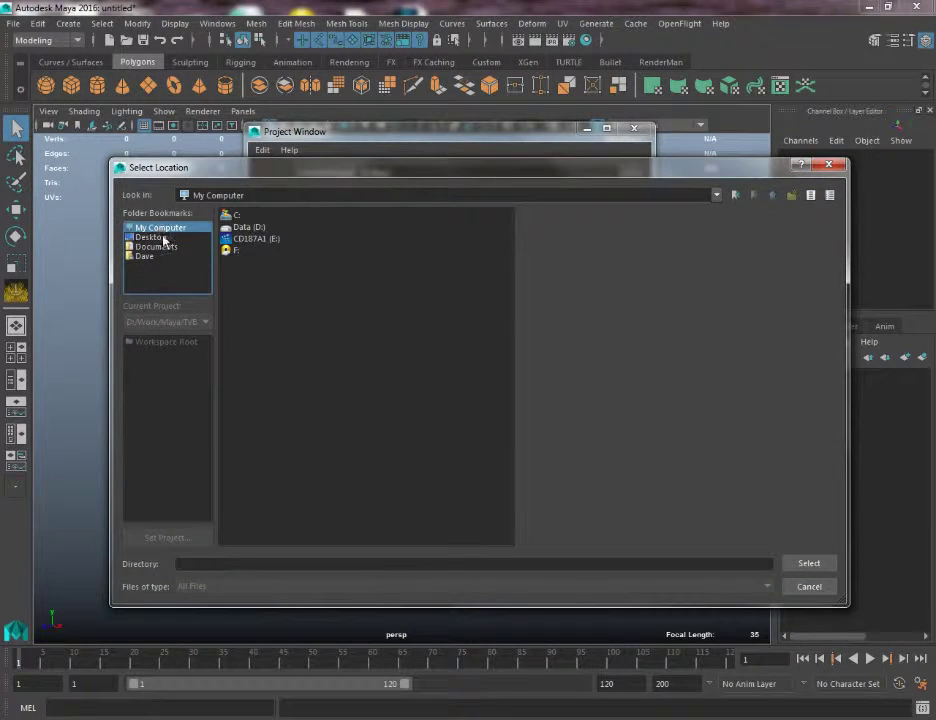
{"action": "double_click", "coordinate": [245, 226]}
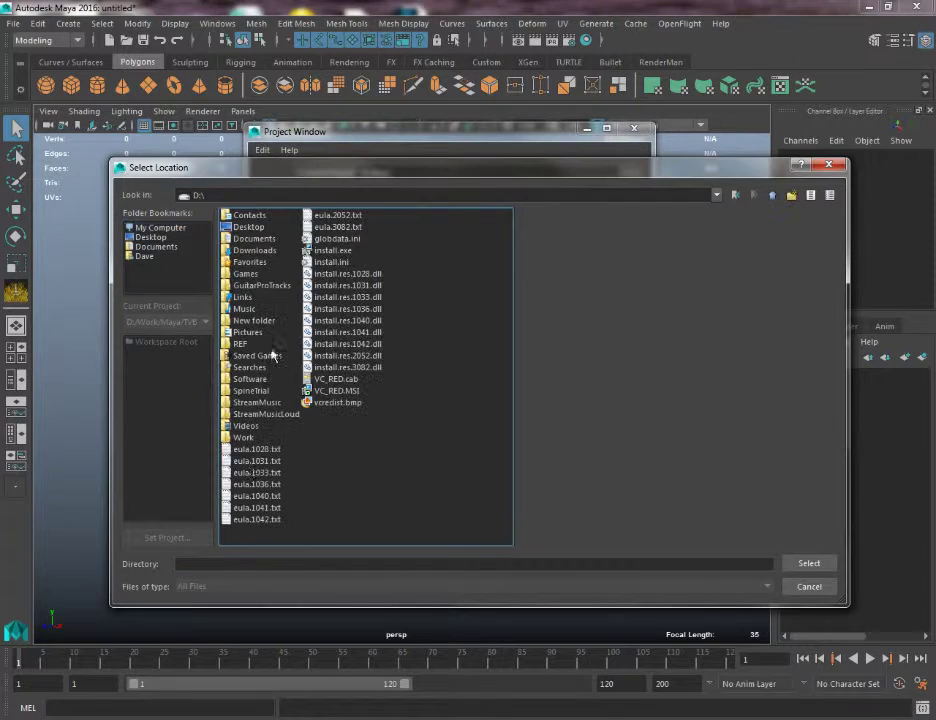
{"action": "double_click", "coordinate": [242, 437]}
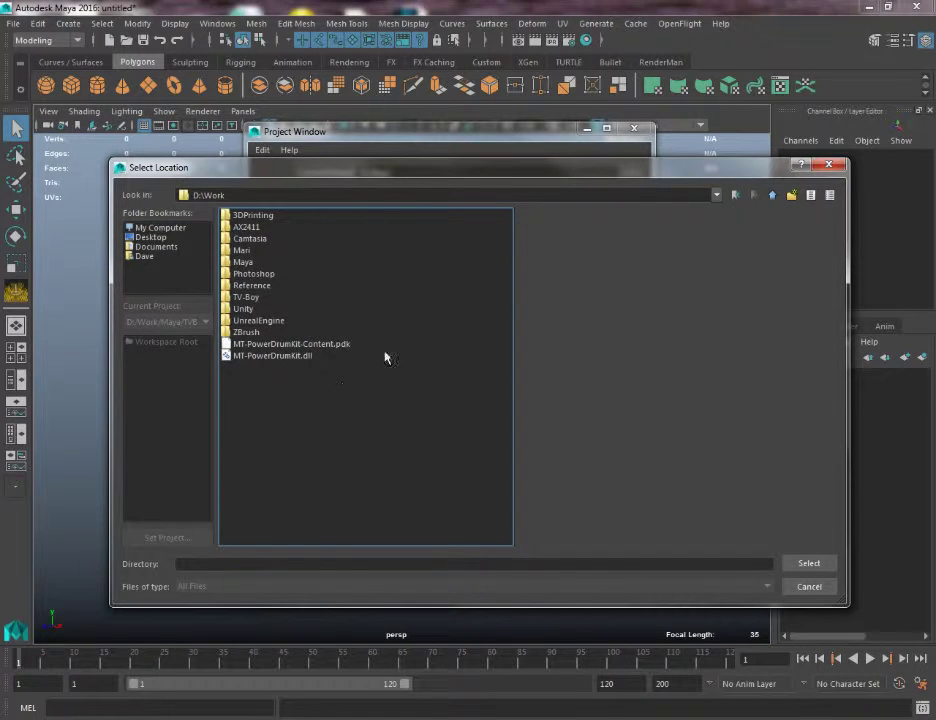
{"action": "left_click", "coordinate": [241, 263]}
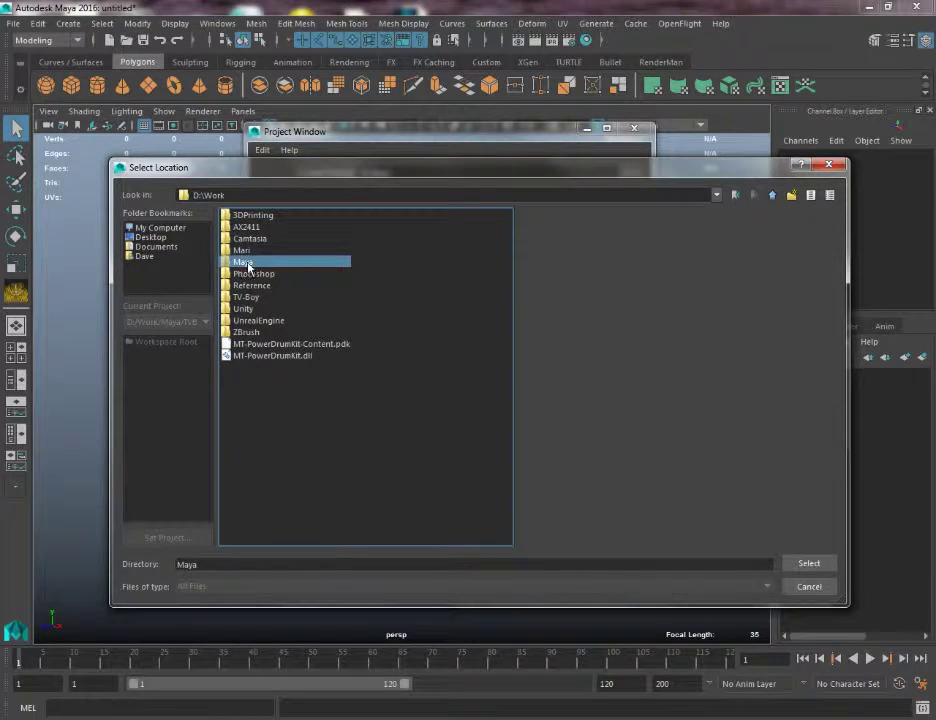
{"action": "left_click", "coordinate": [806, 564]}
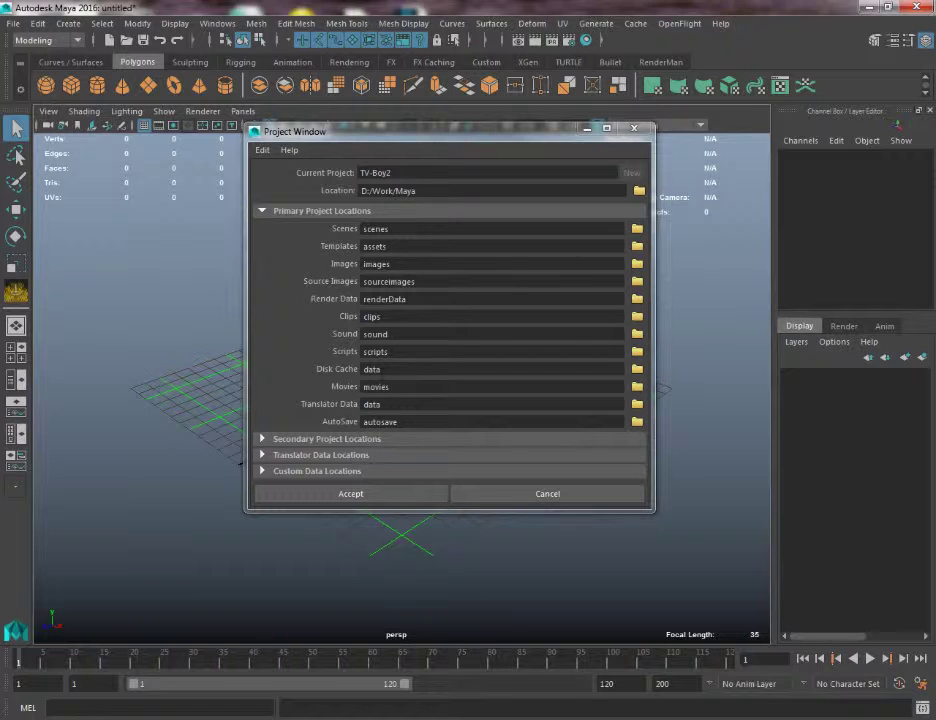
{"action": "left_click", "coordinate": [372, 497]}
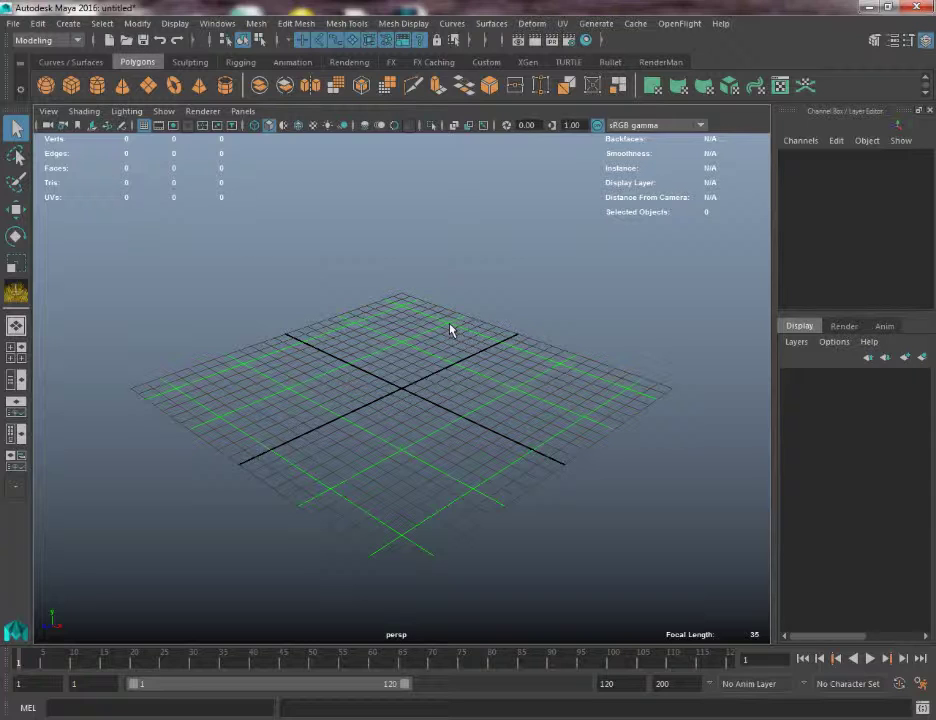
- Set the current project to the TV-Boy2 folder in D:\Work\Maya
{"action": "left_click", "coordinate": [12, 24]}
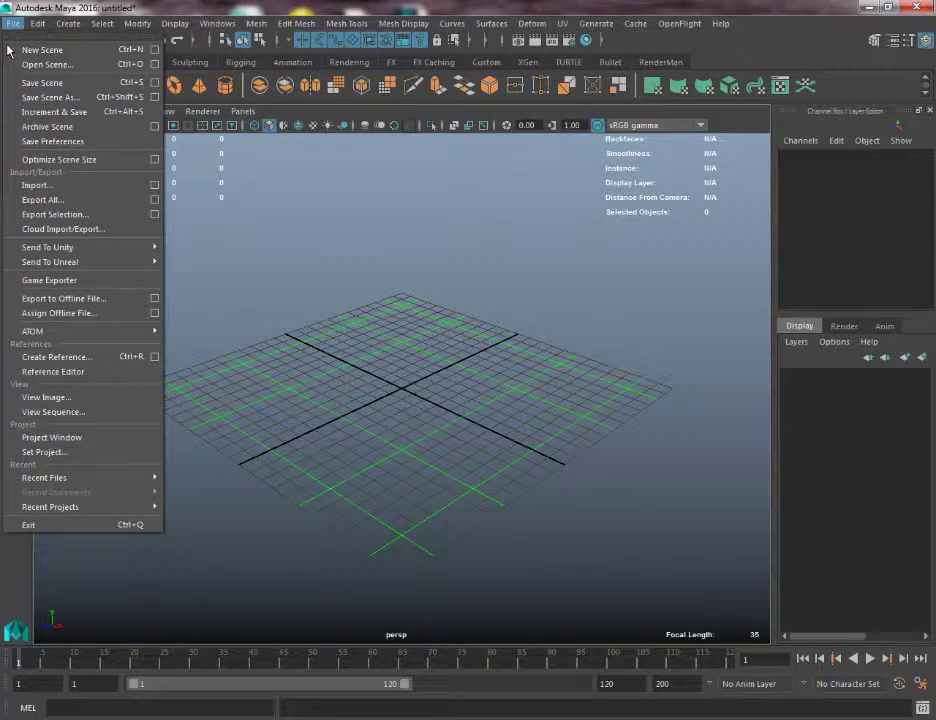
{"action": "left_click", "coordinate": [37, 455]}
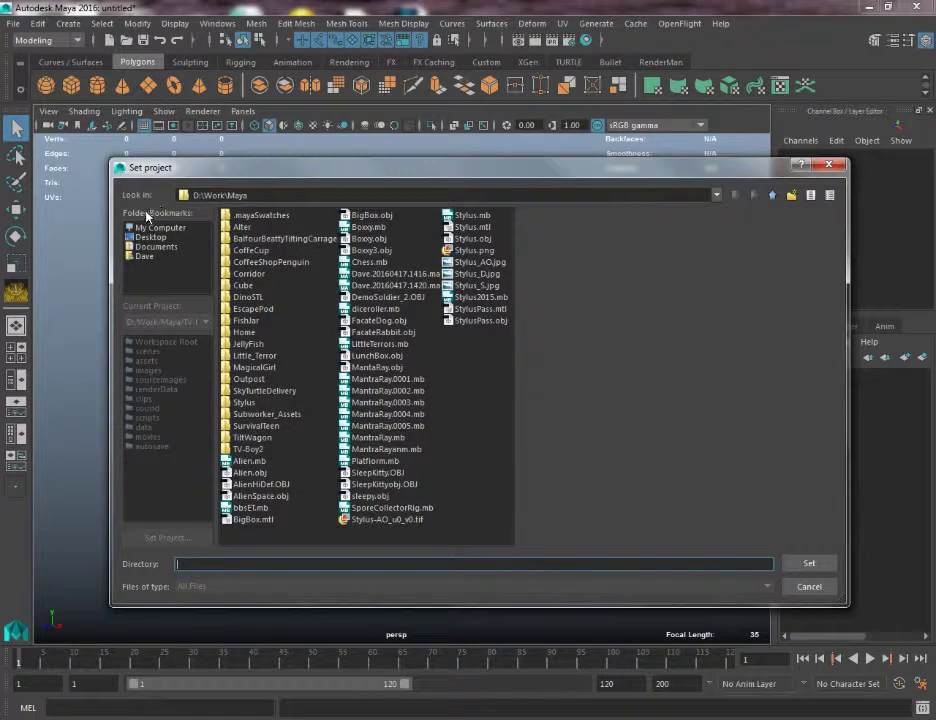
{"action": "left_click", "coordinate": [145, 228]}
{"action": "double_click", "coordinate": [246, 227]}
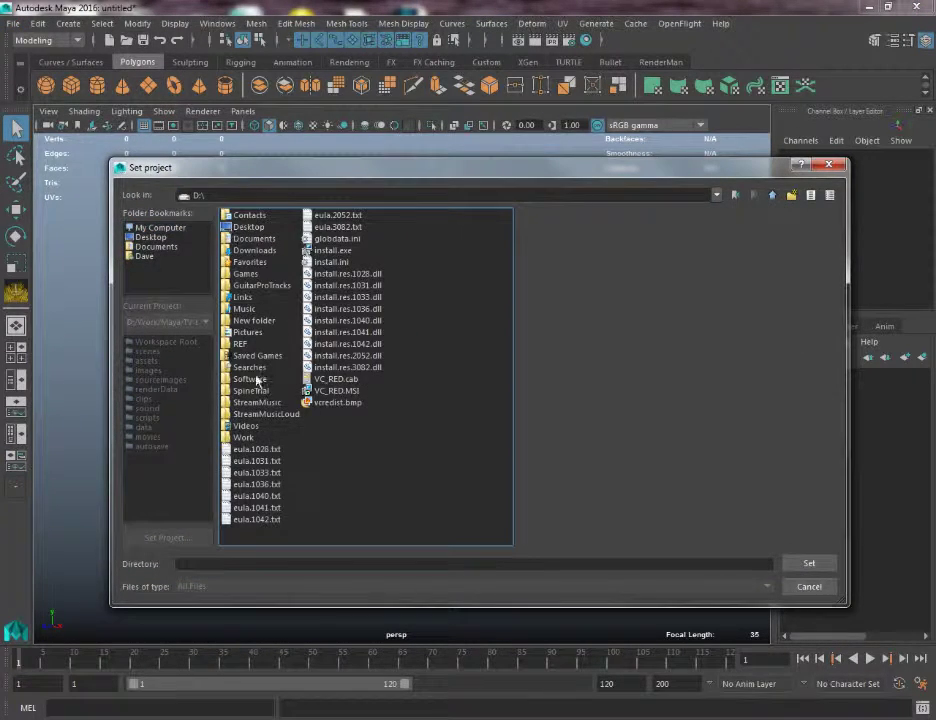
{"action": "double_click", "coordinate": [244, 437]}
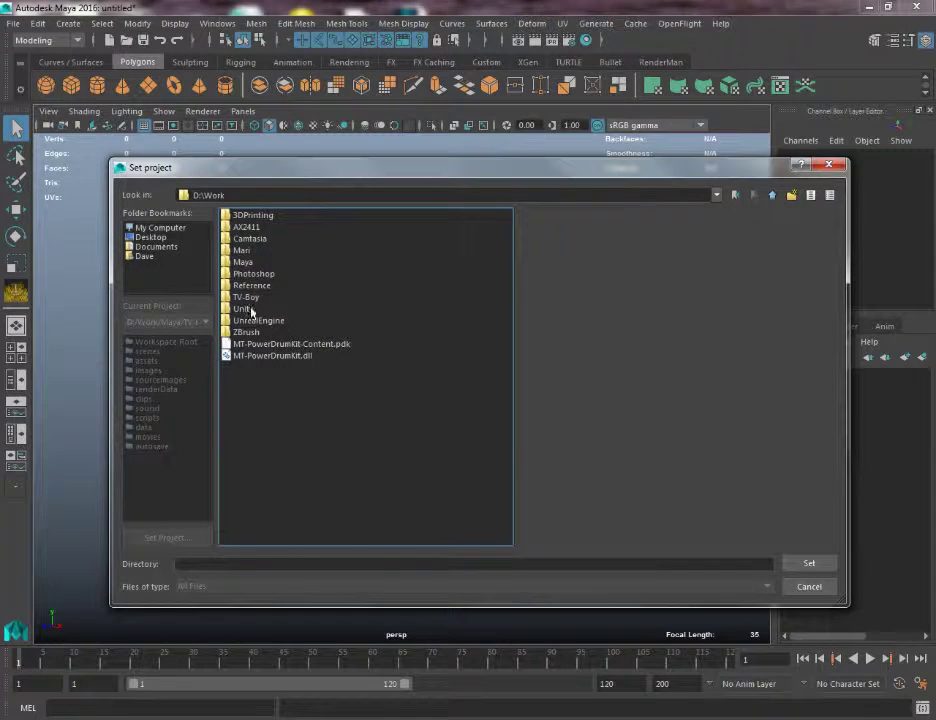
{"action": "double_click", "coordinate": [240, 263]}
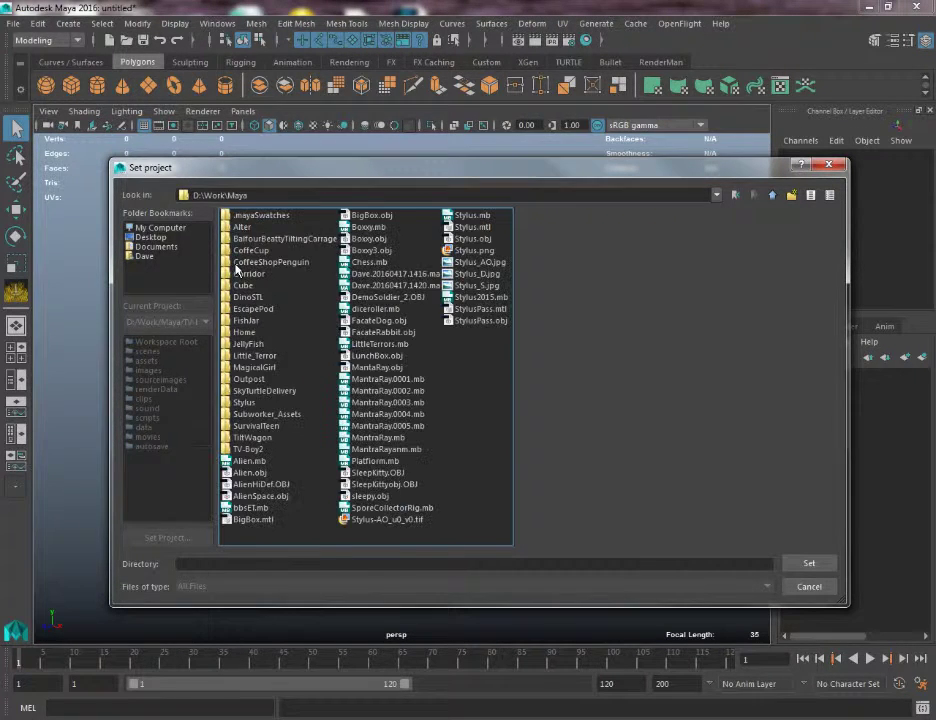
{"action": "left_click", "coordinate": [256, 451]}
{"action": "double_click", "coordinate": [255, 451]}
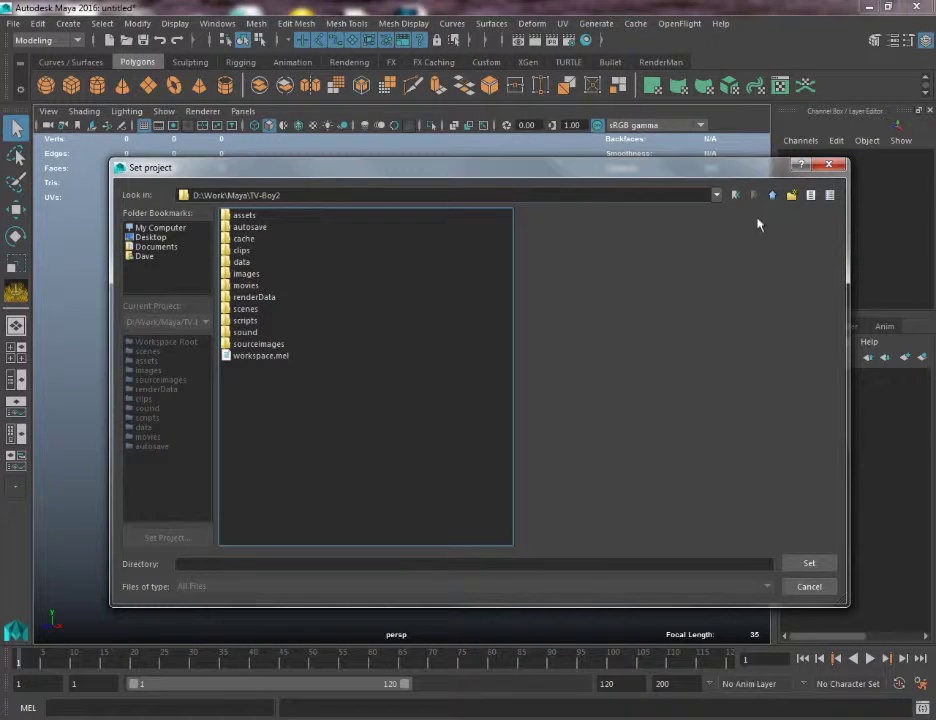
{"action": "key", "text": "BackSpace"}
{"action": "left_click", "coordinate": [250, 450]}
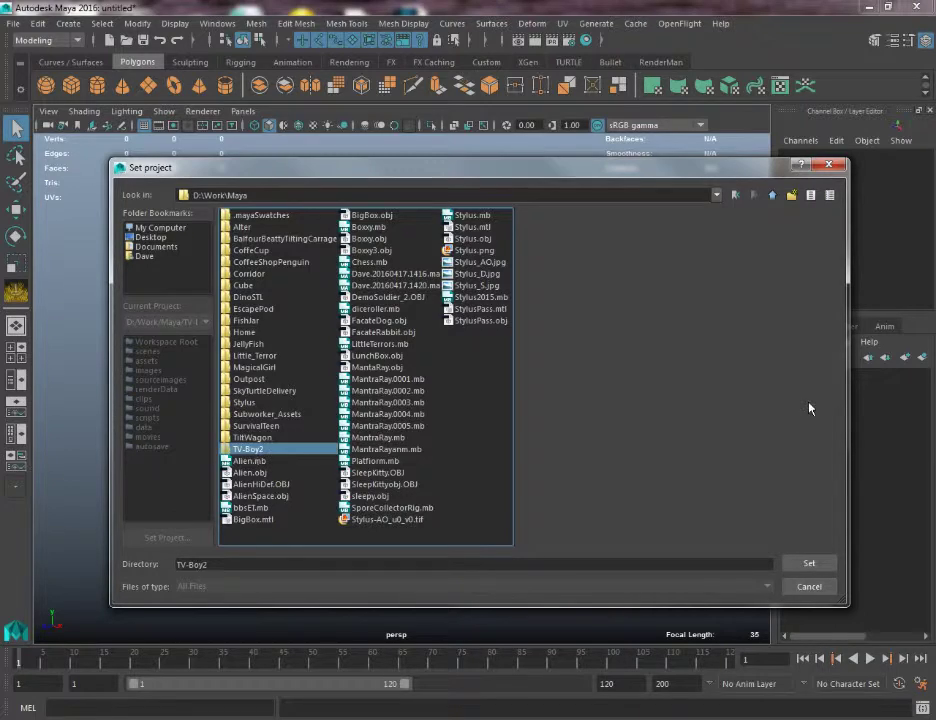
{"action": "left_click", "coordinate": [809, 563]}
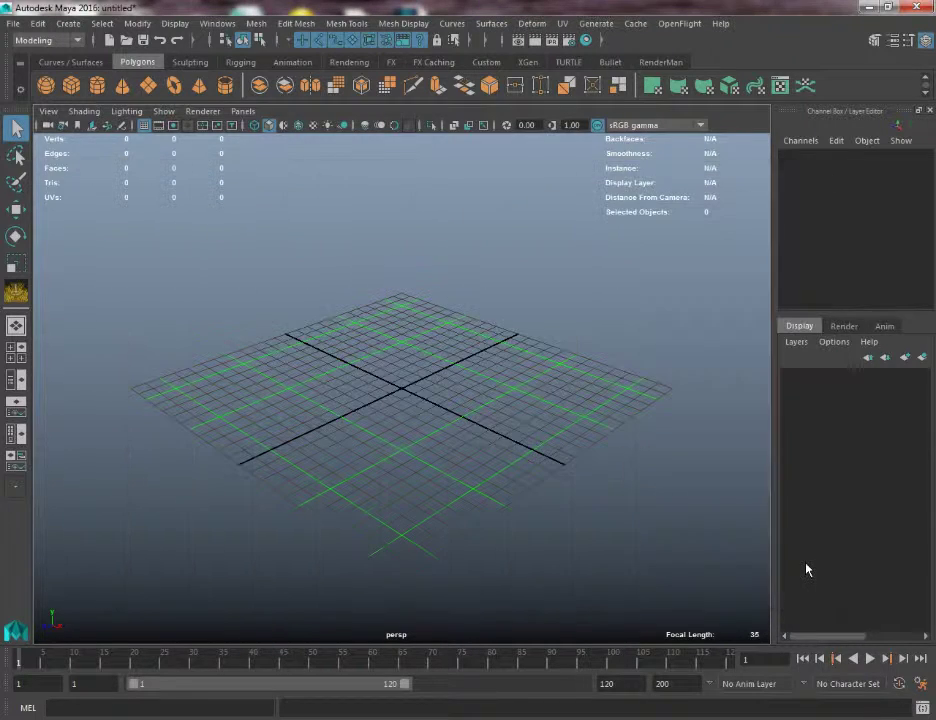
- Check the default folder offered for saving the scene, and leave without saving
{"action": "left_click", "coordinate": [13, 23]}
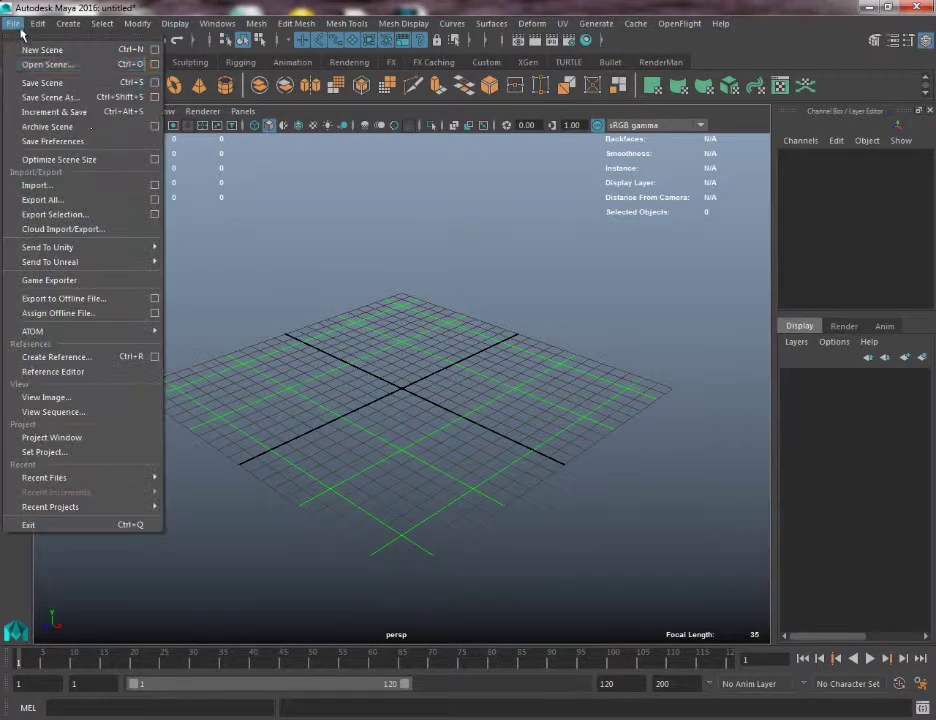
{"action": "left_click", "coordinate": [70, 95]}
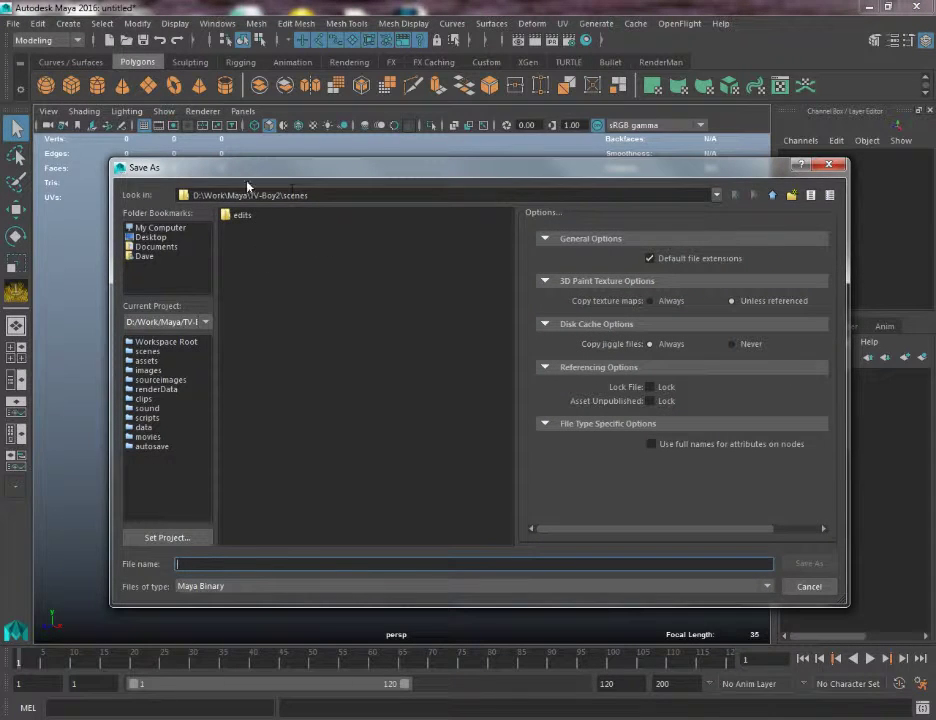
{"action": "left_click", "coordinate": [826, 166]}
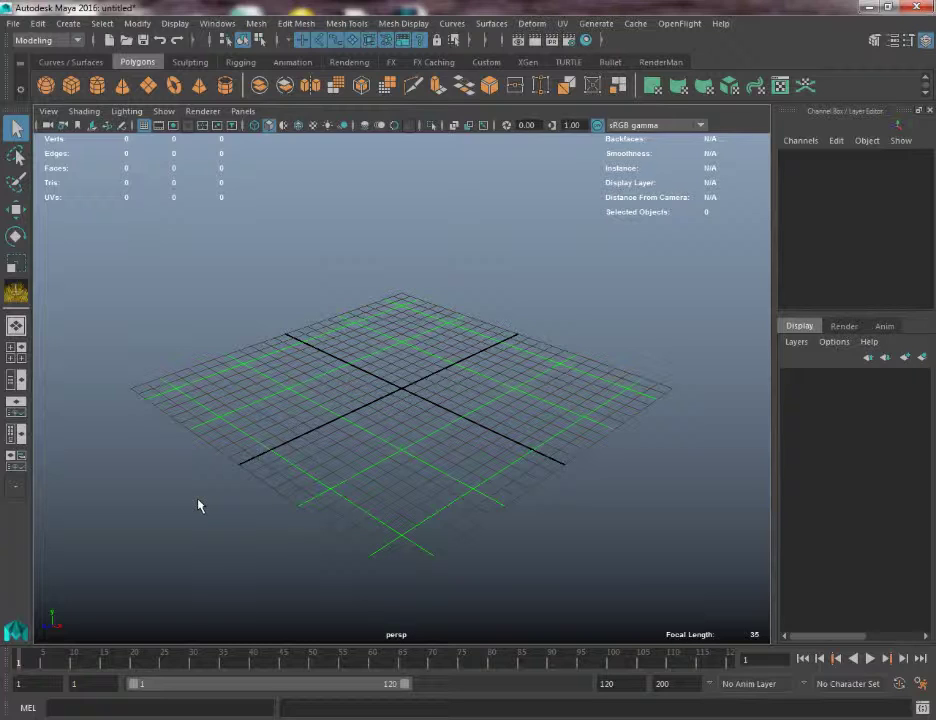
- Switch to Windows Explorer and copy the TVBoyFront, TVBoySheet and TVBoySide images from D:\Work\TV-Boy
{"action": "key", "text": "alt+Tab"}
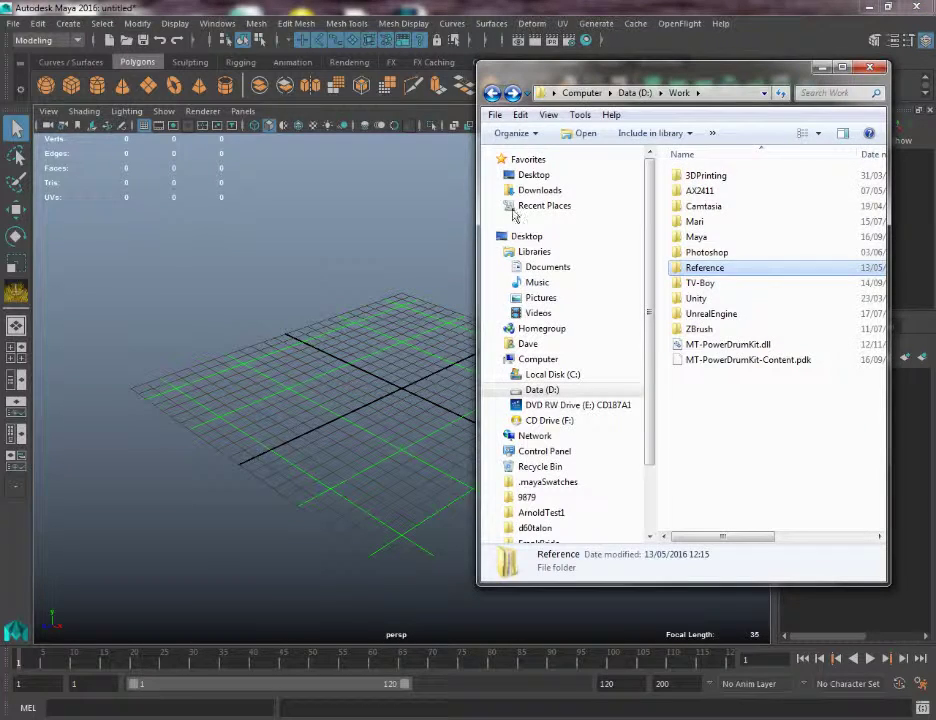
{"action": "left_click_drag", "start_coordinate": [737, 80], "coordinate": [334, 117]}
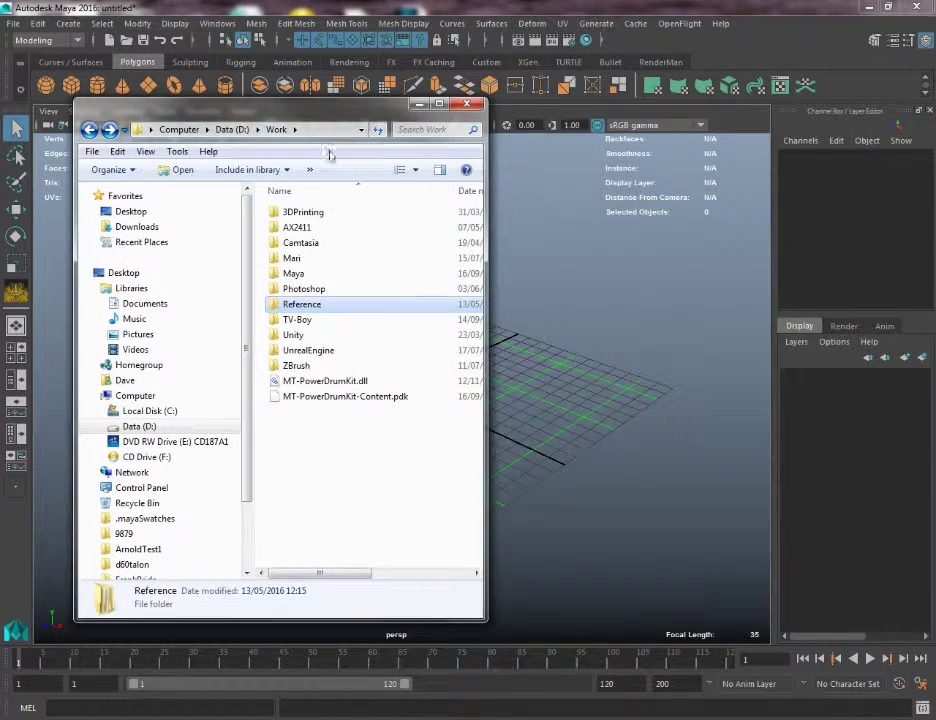
{"action": "double_click", "coordinate": [297, 323]}
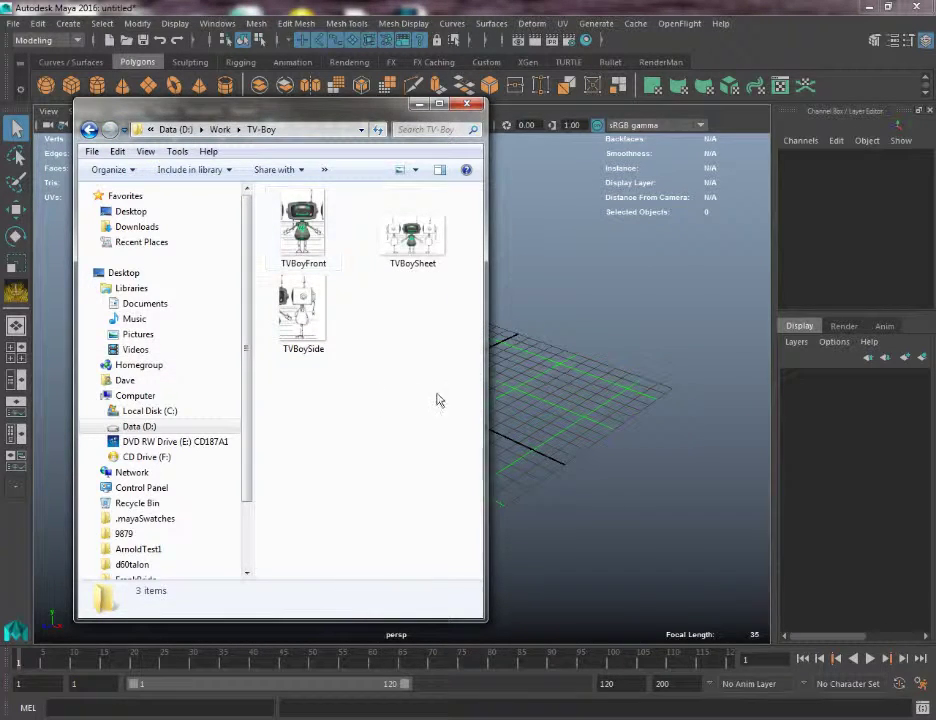
{"action": "left_click_drag", "start_coordinate": [449, 378], "coordinate": [265, 185]}
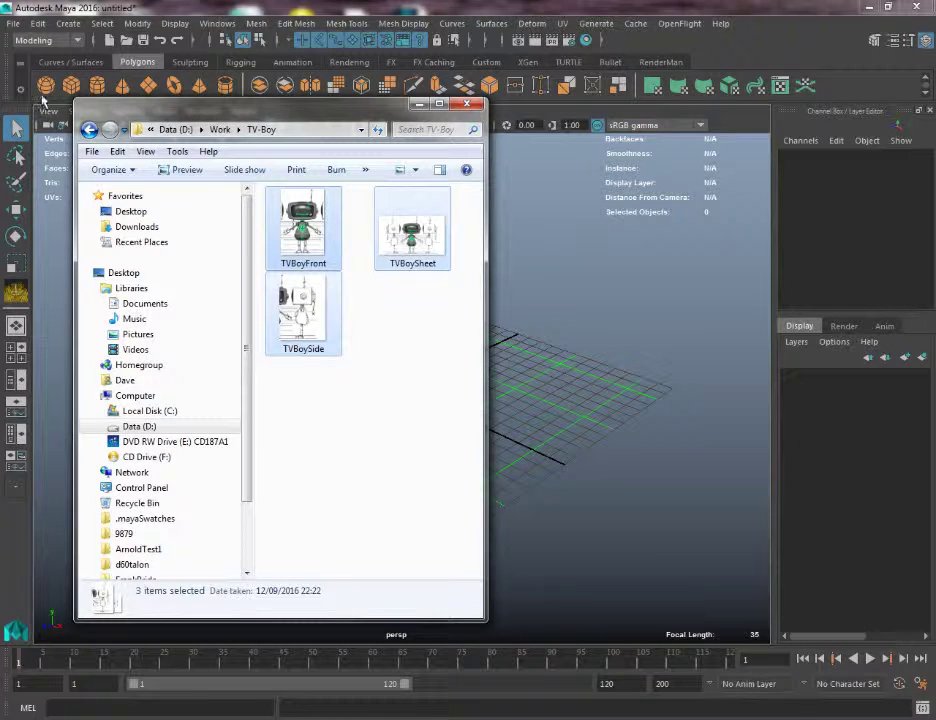
- Paste the three TVBoy images into the sourceimages folder of D:\Work\Maya\TV-Boy2 and close the Explorer window
{"action": "left_click", "coordinate": [89, 129]}
{"action": "double_click", "coordinate": [293, 273]}
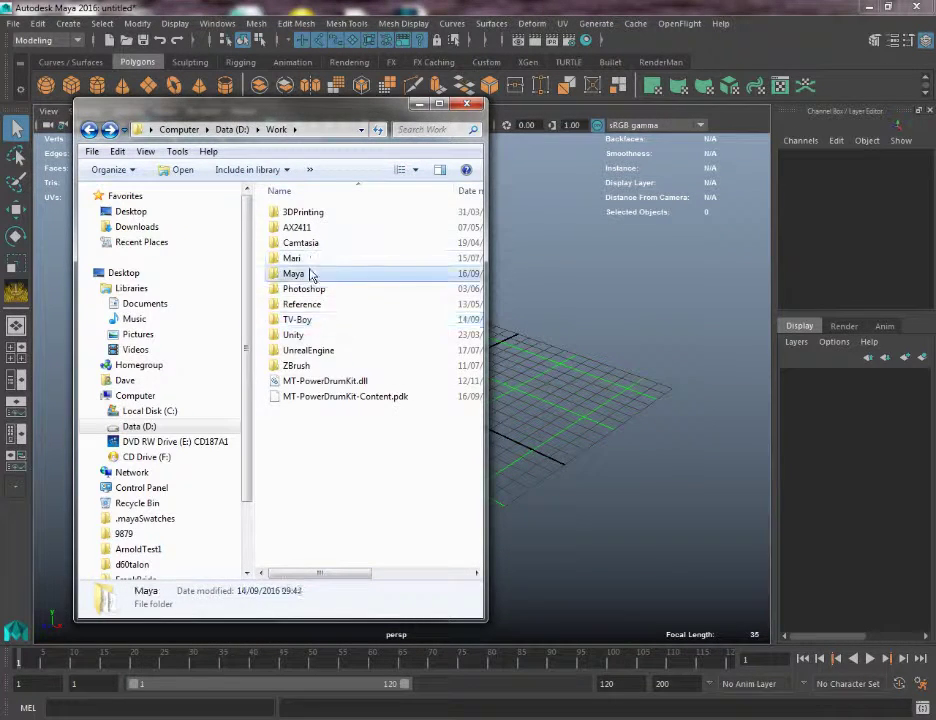
{"action": "double_click", "coordinate": [304, 505]}
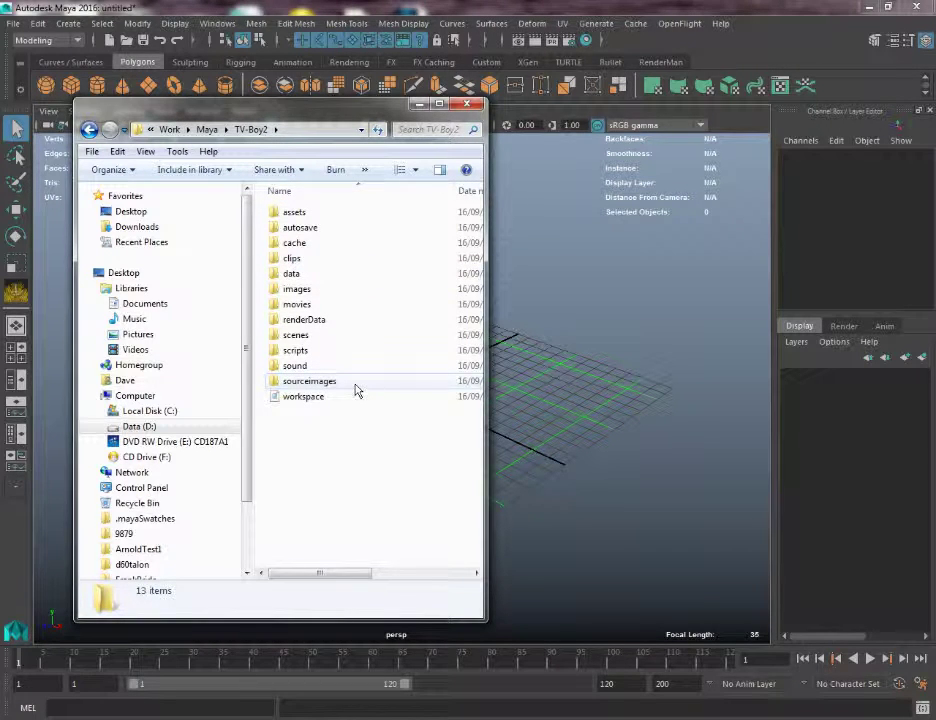
{"action": "double_click", "coordinate": [355, 386]}
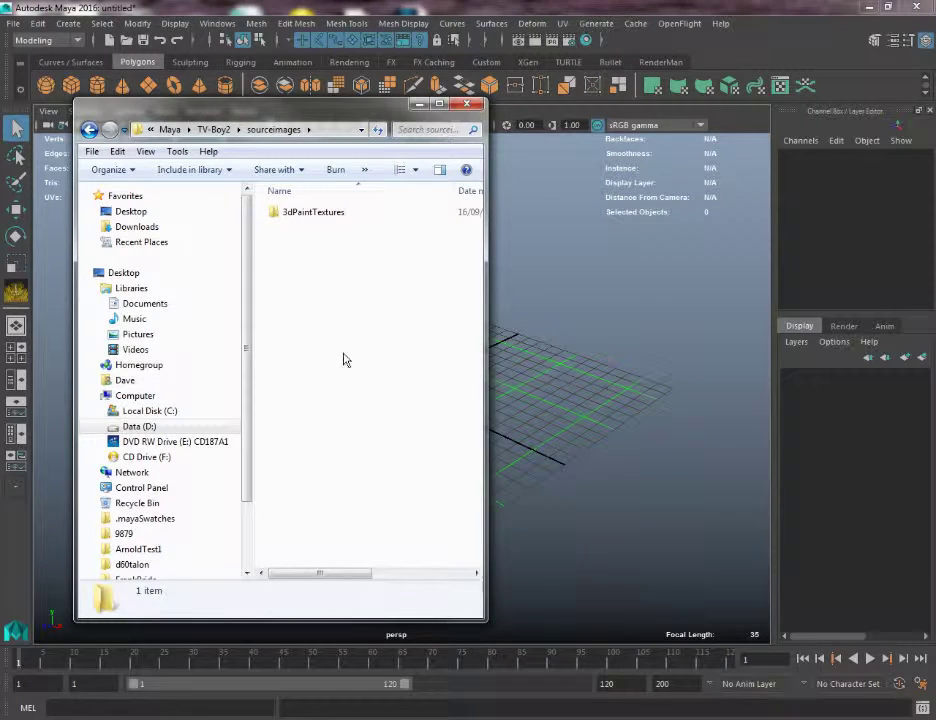
{"action": "key", "text": "ctrl+v"}
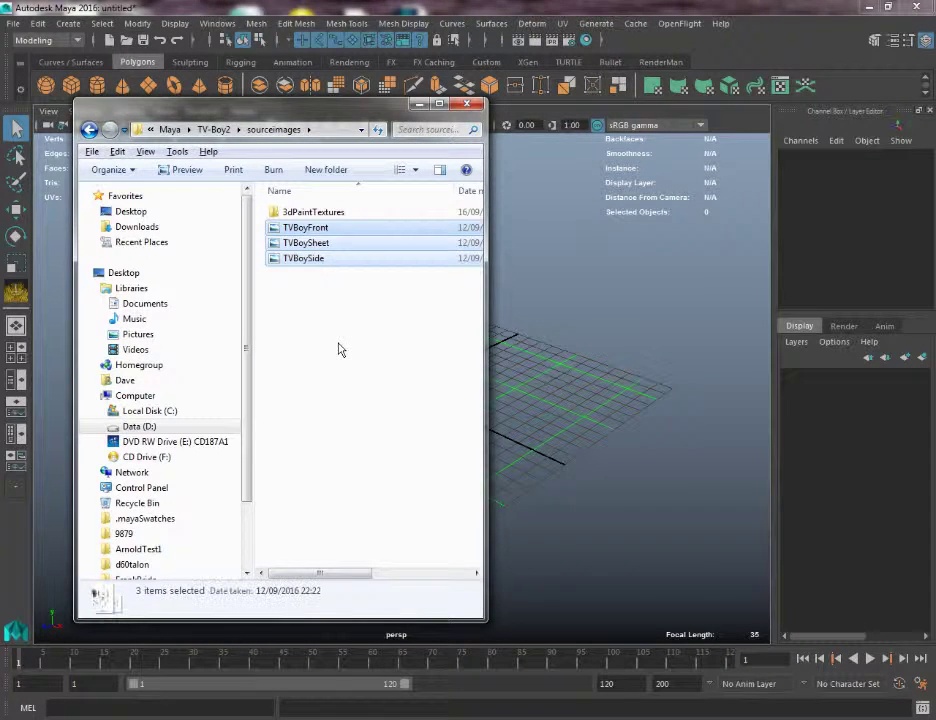
{"action": "left_click", "coordinate": [90, 129]}
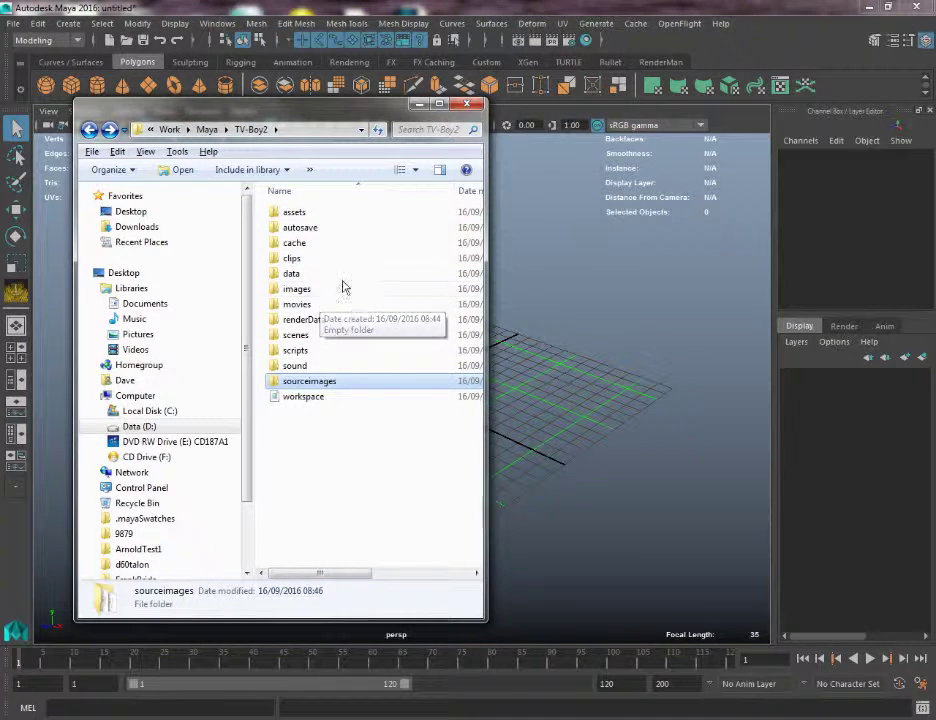
{"action": "mouse_move", "coordinate": [289, 388]}
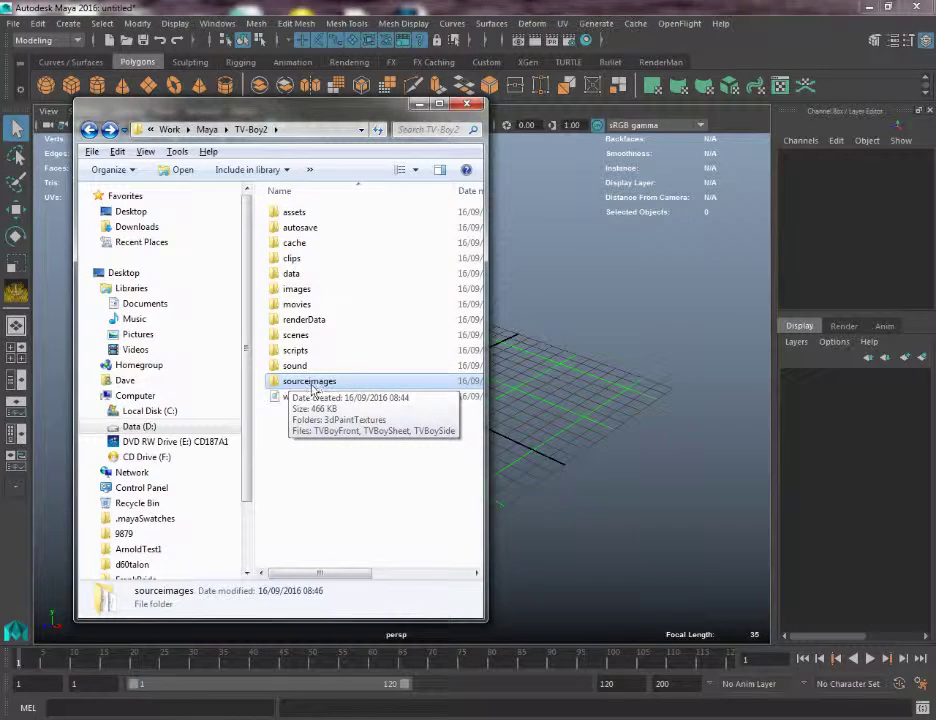
{"action": "left_click", "coordinate": [467, 105]}
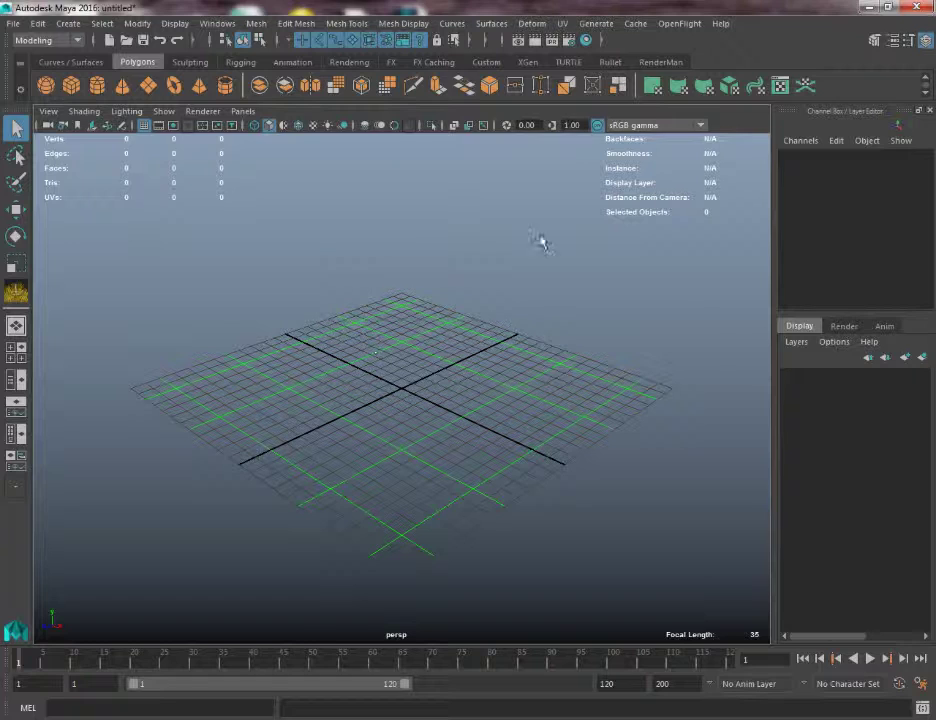
- Import TVBoyFront.jpg from the project's sourceimages folder as an image plane in the front view
{"action": "key", "text": "space"}
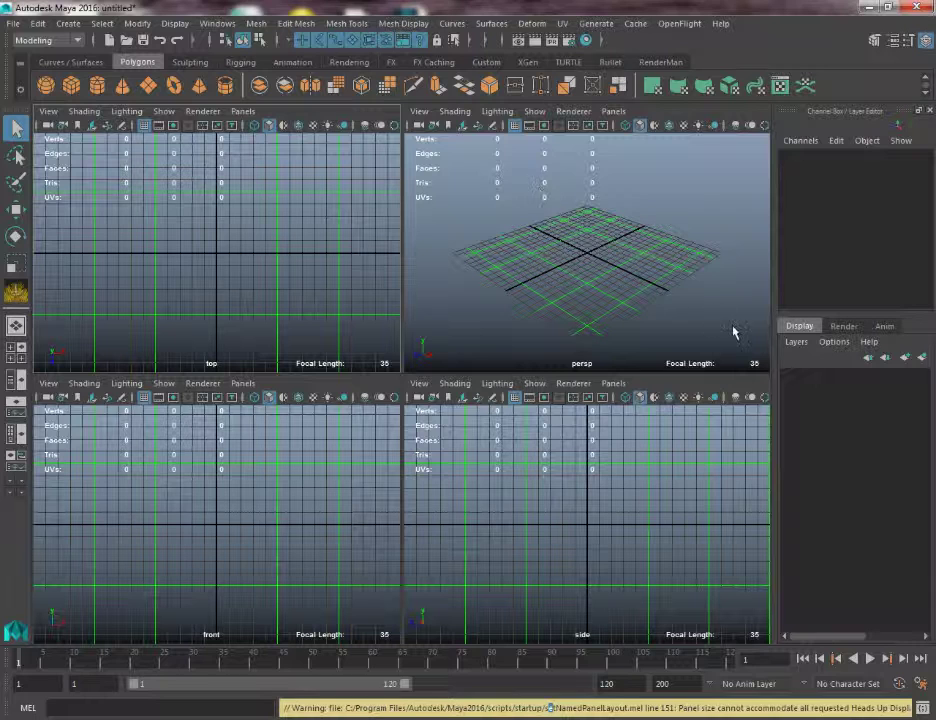
{"action": "left_click", "coordinate": [48, 384]}
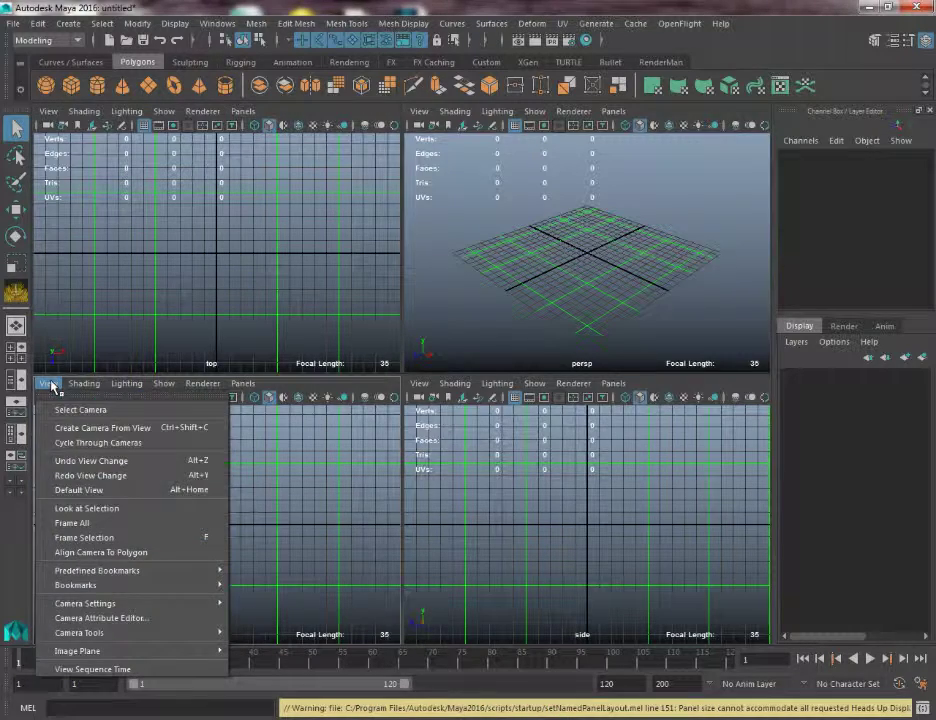
{"action": "mouse_move", "coordinate": [120, 651]}
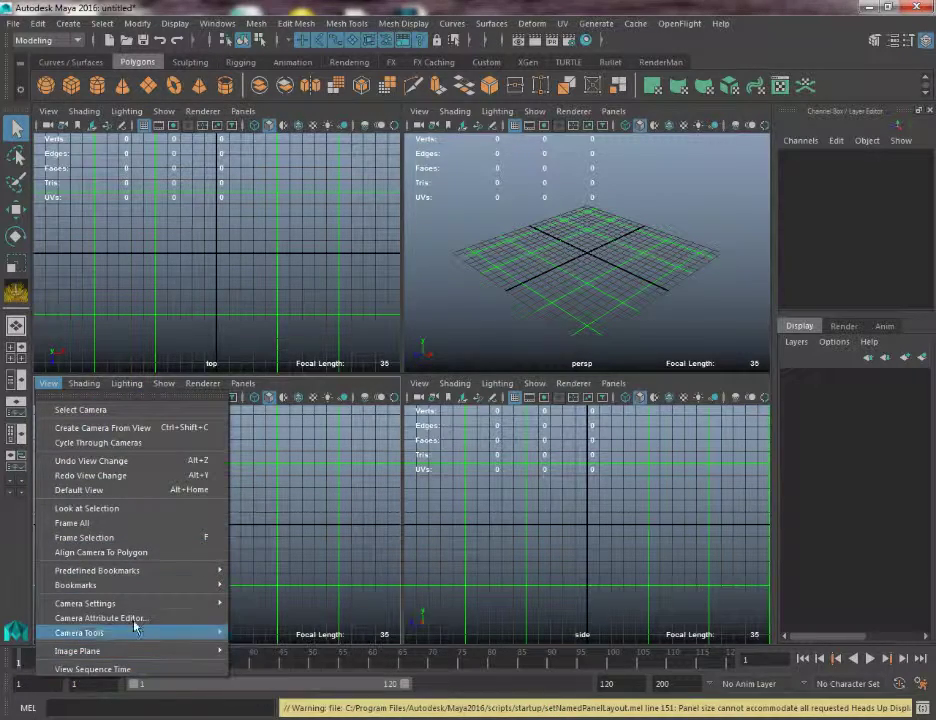
{"action": "left_click", "coordinate": [266, 663]}
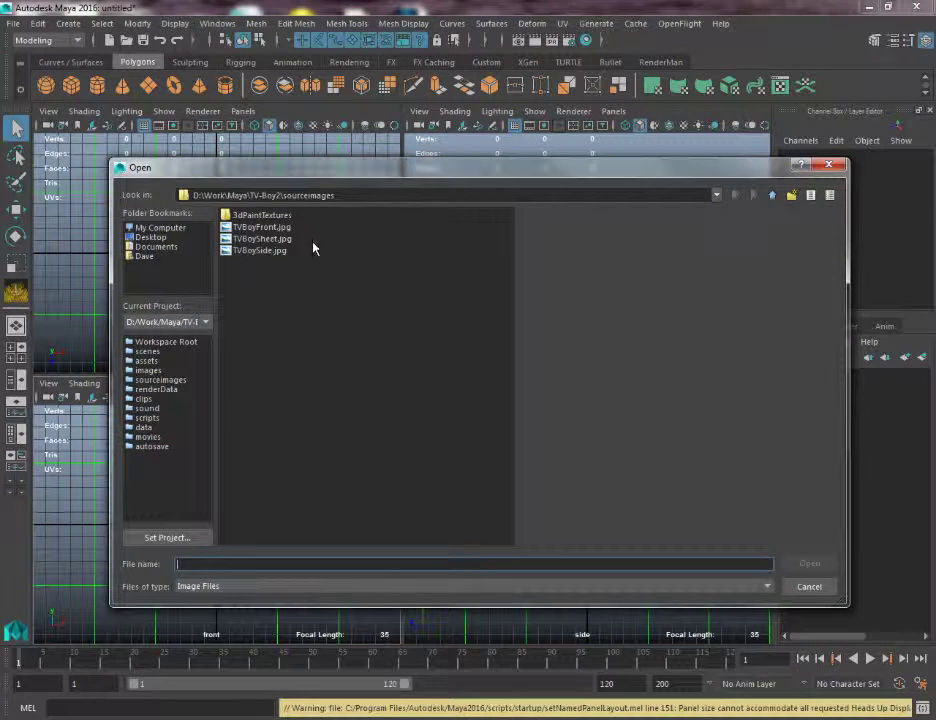
{"action": "left_click_drag", "start_coordinate": [318, 184], "coordinate": [629, 120]}
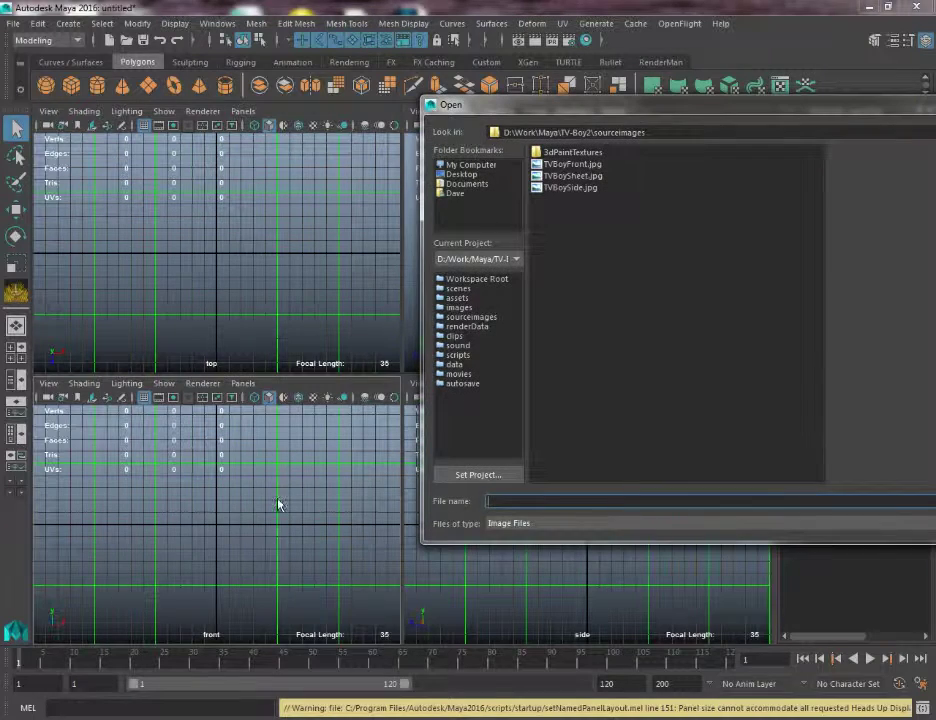
{"action": "left_click_drag", "start_coordinate": [434, 110], "coordinate": [111, 105]}
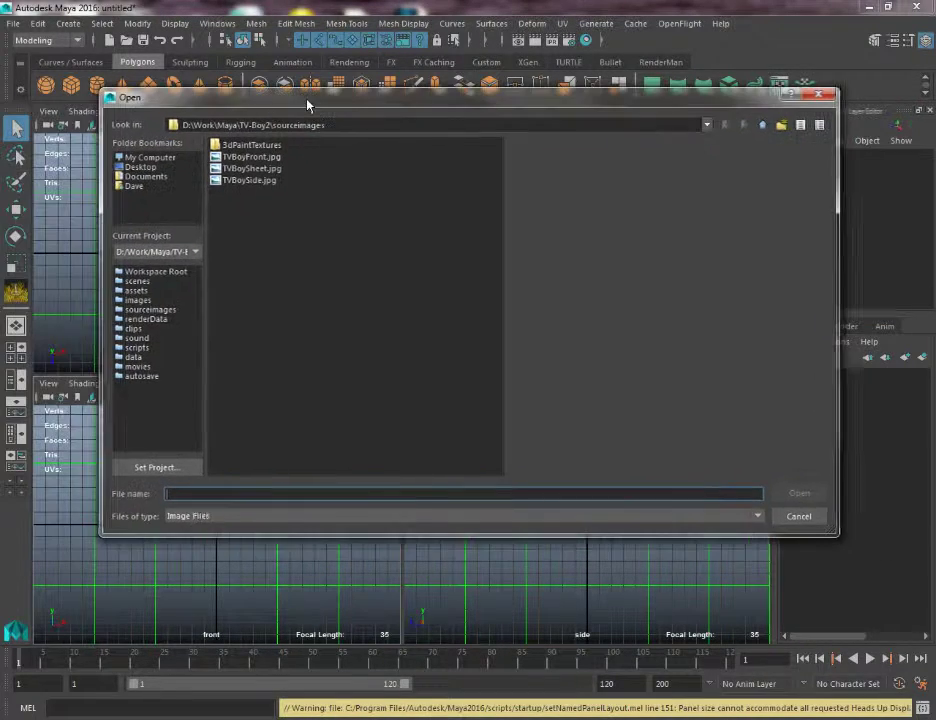
{"action": "double_click", "coordinate": [245, 159]}
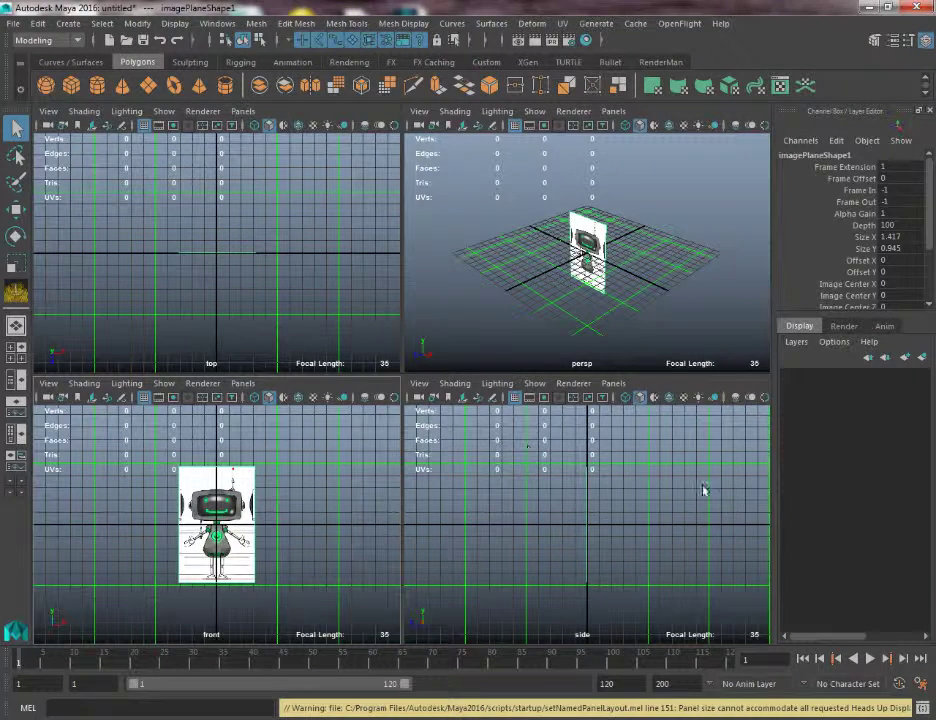
- Import TVBoySide.jpg from the sourceimages folder as an image plane in the side view
{"action": "left_click", "coordinate": [418, 388]}
{"action": "mouse_move", "coordinate": [481, 658]}
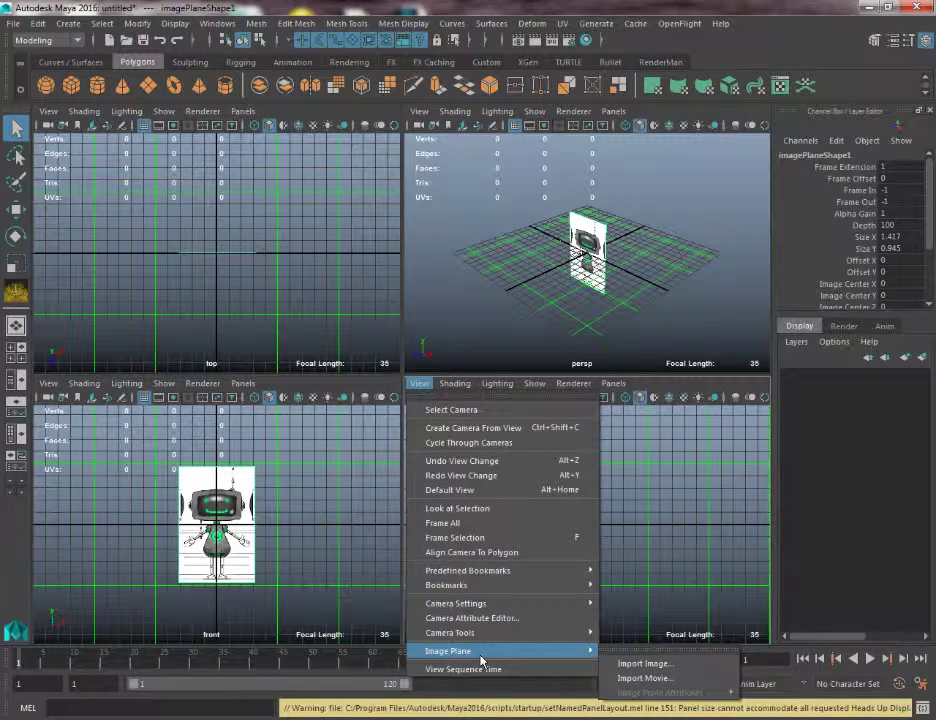
{"action": "left_click", "coordinate": [645, 664]}
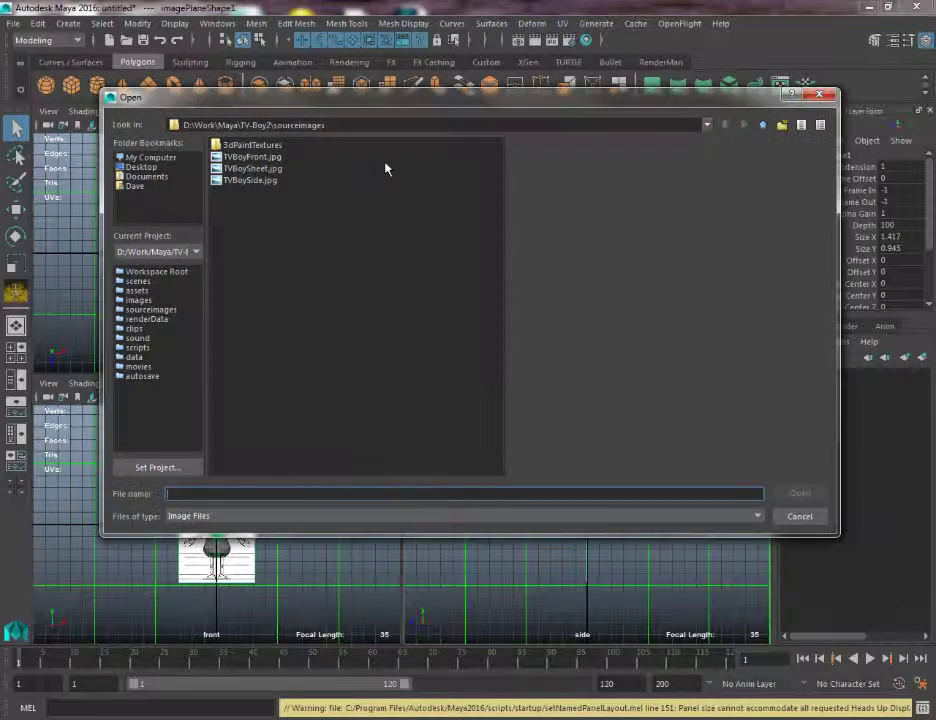
{"action": "double_click", "coordinate": [250, 180]}
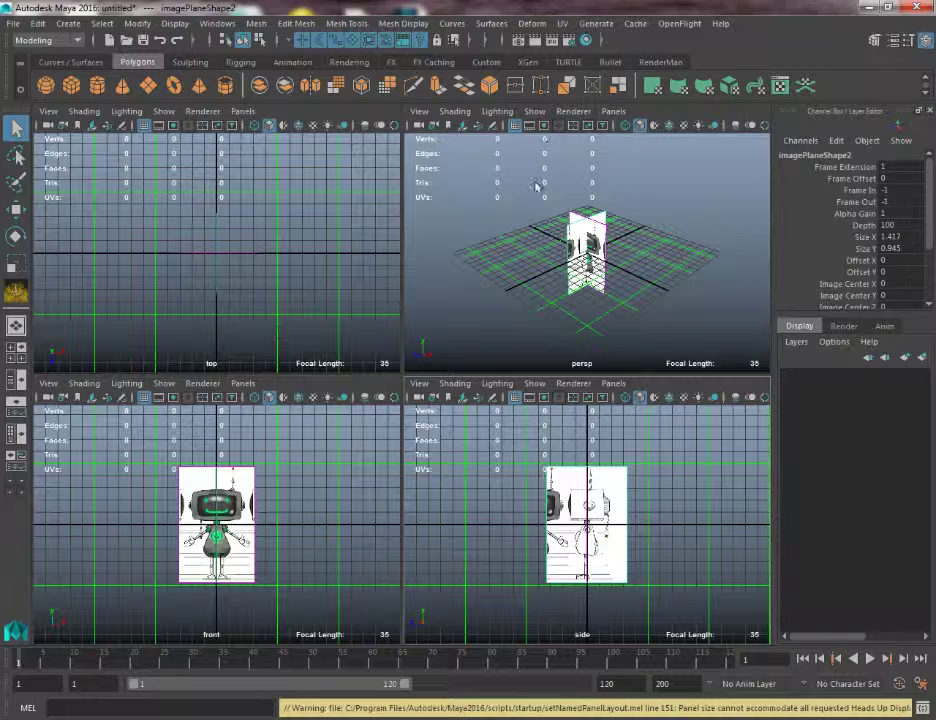
- Examine the crossed front and side image planes in the perspective view, selecting each in turn
{"action": "scroll", "coordinate": [568, 567], "scroll_direction": "up", "scroll_amount": 5}
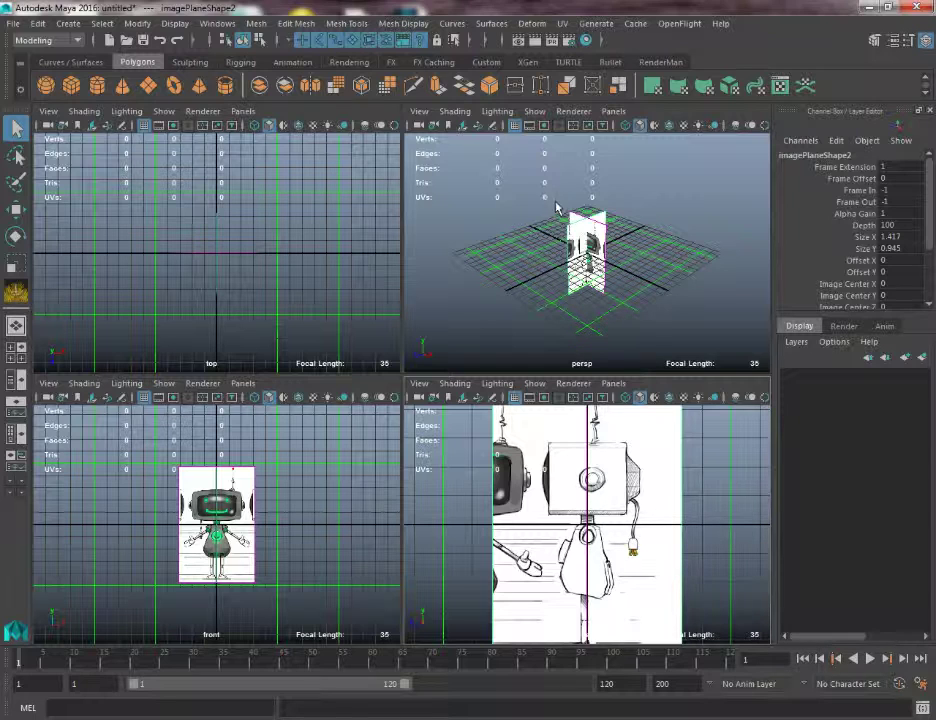
{"action": "key", "text": "f"}
{"action": "left_click_drag", "start_coordinate": [580, 232], "coordinate": [689, 253], "text": "alt"}
{"action": "key", "text": "space"}
{"action": "right_click_drag", "start_coordinate": [531, 393], "coordinate": [495, 295], "text": "alt"}
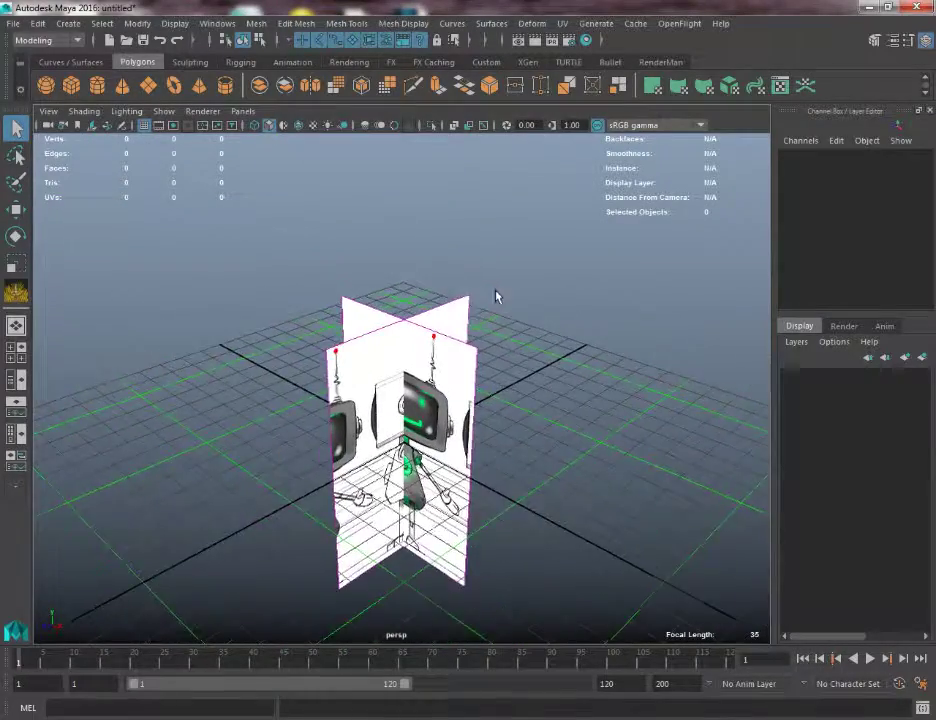
{"action": "left_click_drag", "start_coordinate": [495, 295], "coordinate": [493, 326], "text": "alt"}
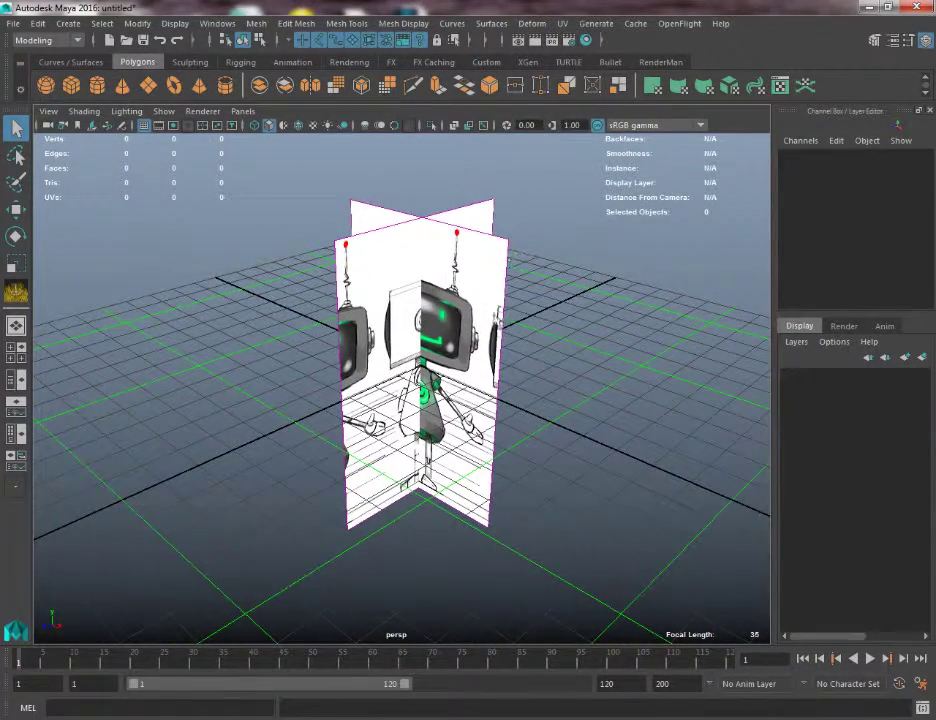
{"action": "left_click", "coordinate": [493, 326]}
{"action": "left_click", "coordinate": [460, 214]}
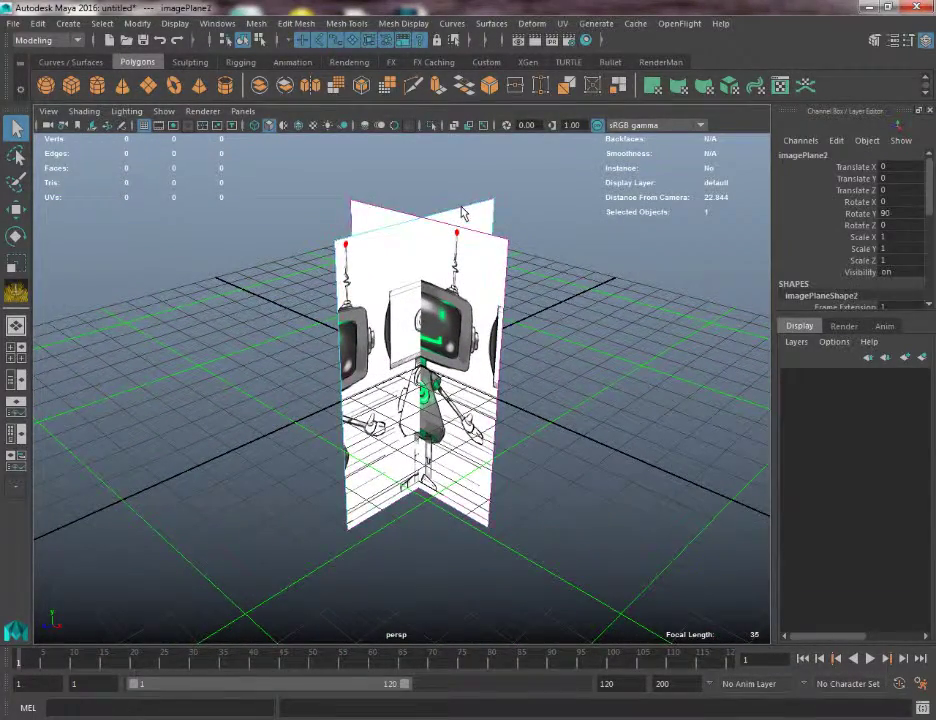
{"action": "left_click", "coordinate": [398, 218]}
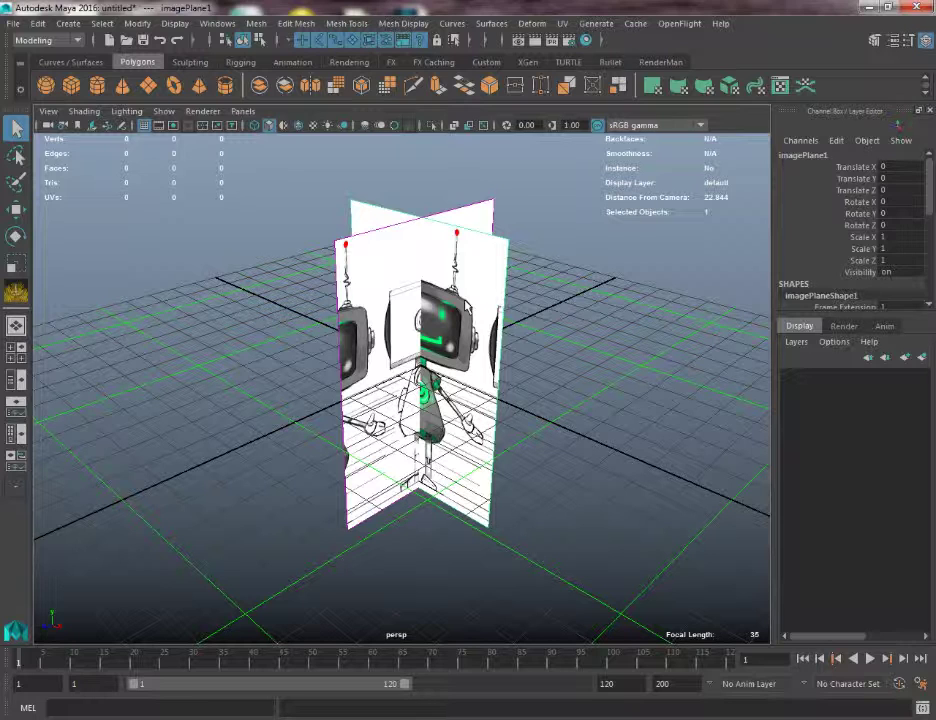
- Select both image planes and scale them up uniformly to about 3.66
{"action": "left_click", "coordinate": [487, 206]}
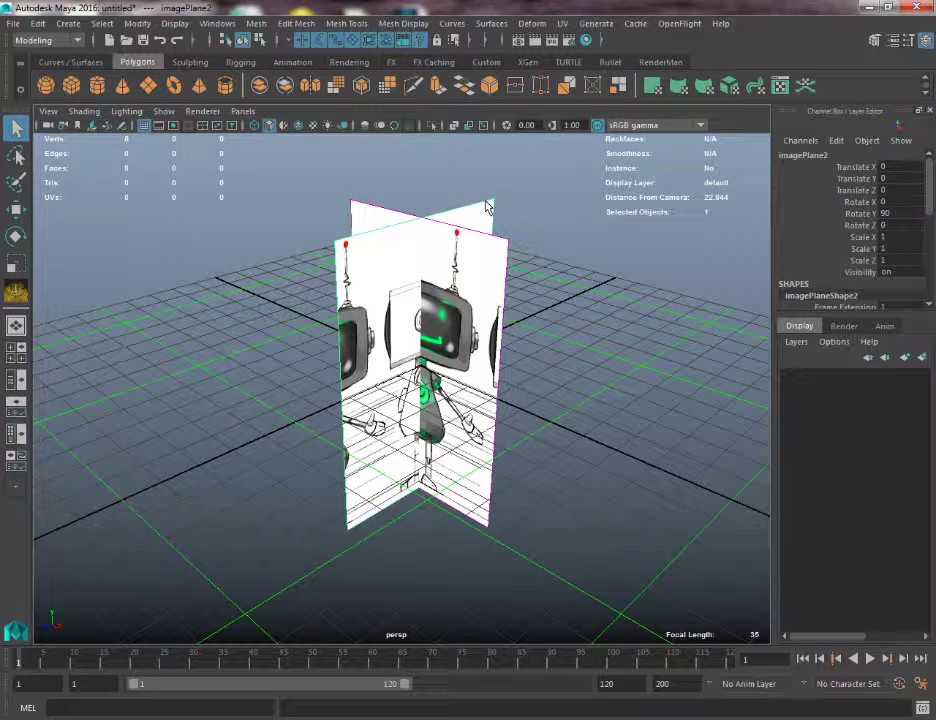
{"action": "left_click", "coordinate": [371, 210], "text": "shift"}
{"action": "left_click_drag", "start_coordinate": [371, 210], "coordinate": [393, 258], "text": "alt"}
{"action": "scroll", "coordinate": [393, 258], "scroll_direction": "down", "scroll_amount": 10}
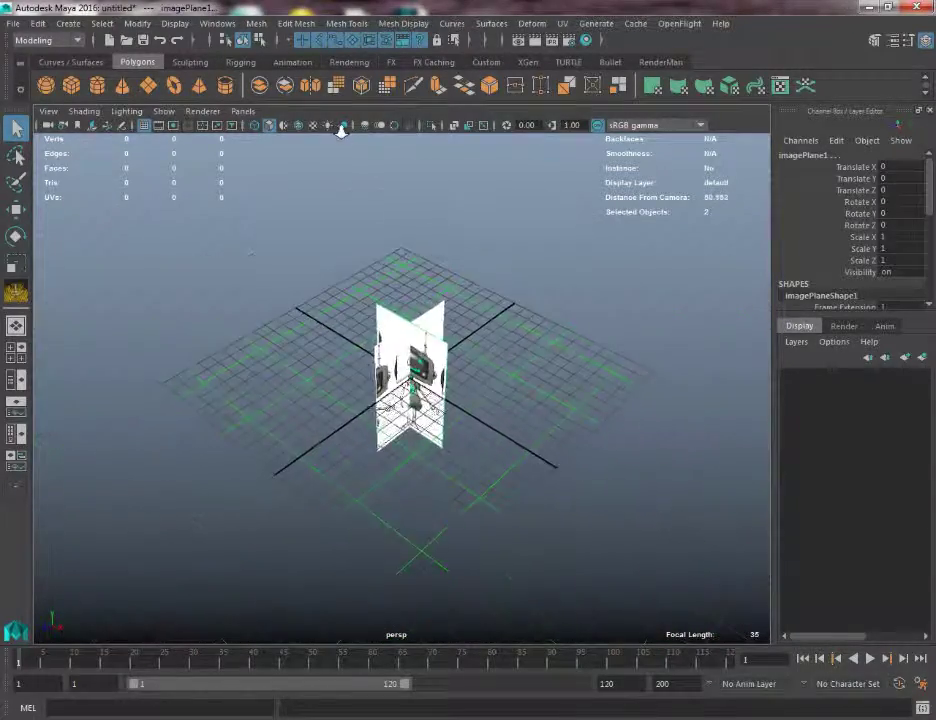
{"action": "key", "text": "w"}
{"action": "left_click_drag", "start_coordinate": [523, 405], "coordinate": [500, 405], "text": "alt"}
{"action": "middle_click_drag", "start_coordinate": [301, 275], "coordinate": [628, 402]}
{"action": "left_click_drag", "start_coordinate": [629, 402], "coordinate": [190, 310]}
{"action": "left_click_drag", "start_coordinate": [539, 423], "coordinate": [541, 425], "text": "alt"}
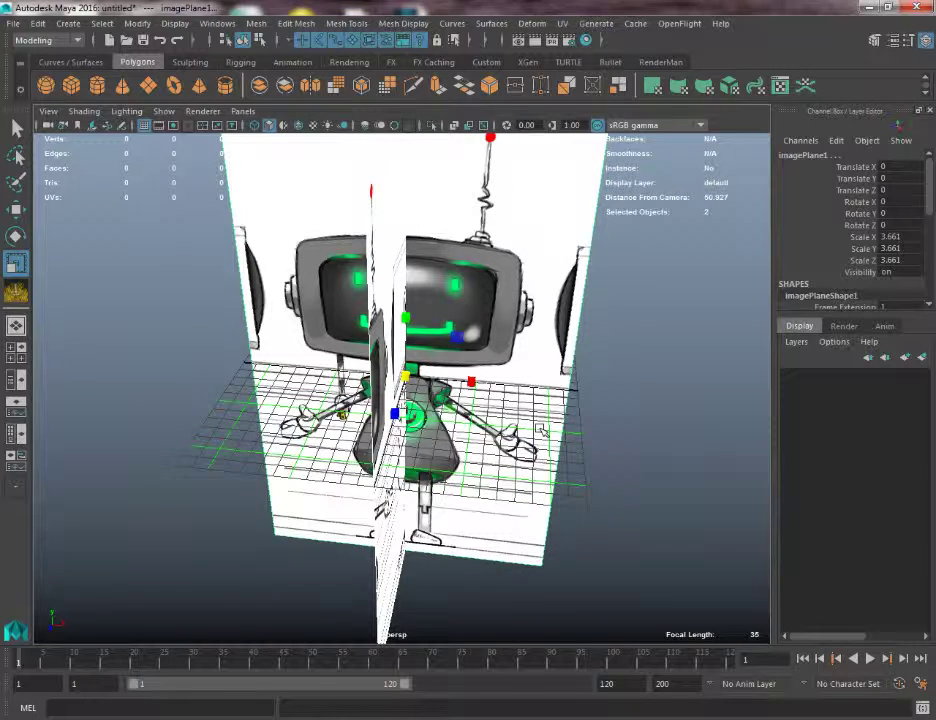
{"action": "left_click_drag", "start_coordinate": [531, 487], "coordinate": [445, 500], "text": "alt"}
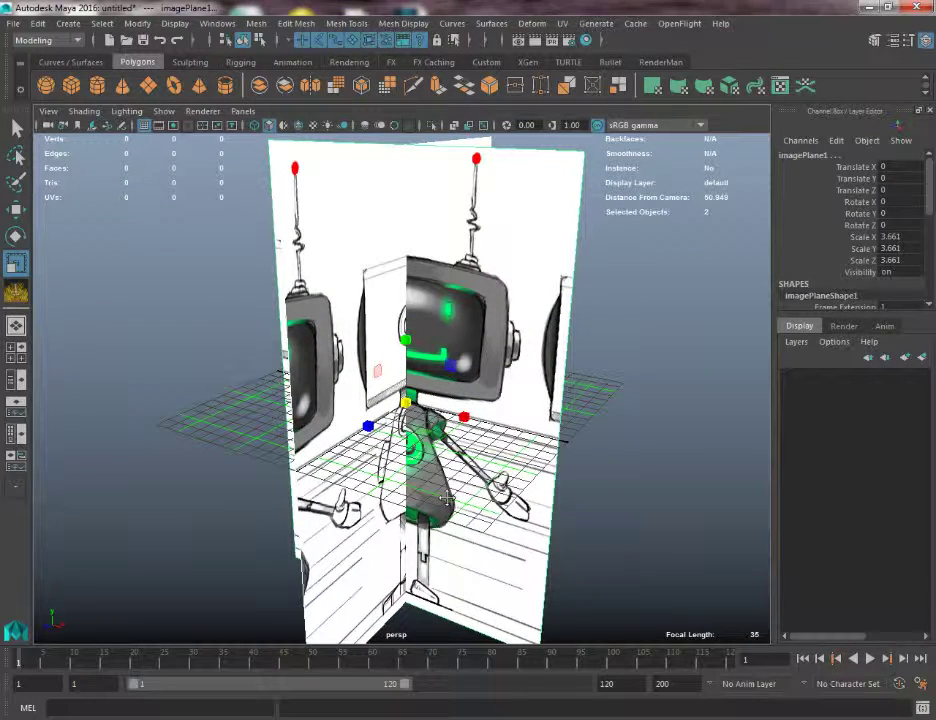
- Try to raise both image planes by about 15.89 units along Y in the front view
{"action": "left_click_drag", "start_coordinate": [446, 498], "coordinate": [447, 512], "text": "alt"}
{"action": "key", "text": "space"}
{"action": "middle_click_drag", "start_coordinate": [447, 512], "coordinate": [451, 407], "text": "alt"}
{"action": "right_click_drag", "start_coordinate": [451, 407], "coordinate": [307, 260], "text": "alt"}
{"action": "middle_click_drag", "start_coordinate": [223, 342], "coordinate": [220, 422], "text": "alt"}
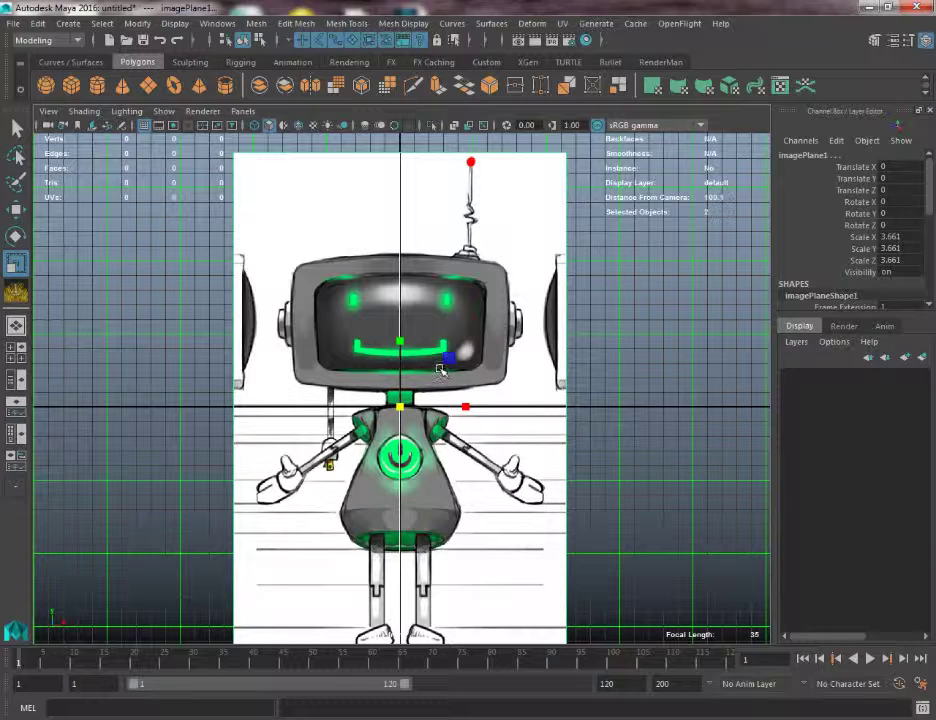
{"action": "key", "text": "w"}
{"action": "key", "text": "1"}
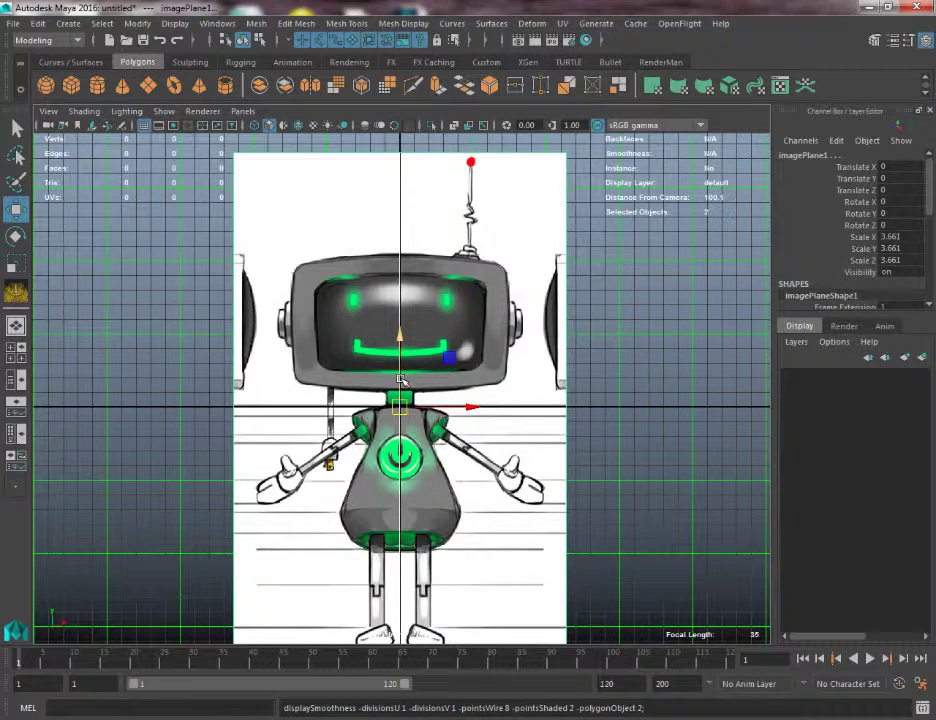
{"action": "left_click_drag", "start_coordinate": [401, 381], "coordinate": [406, 139]}
- Return to the perspective view and undo the upward move of both image planes
{"action": "key", "text": "space"}
{"action": "left_click_drag", "start_coordinate": [437, 289], "coordinate": [428, 243]}
{"action": "key", "text": "space"}
{"action": "left_click", "coordinate": [488, 380]}
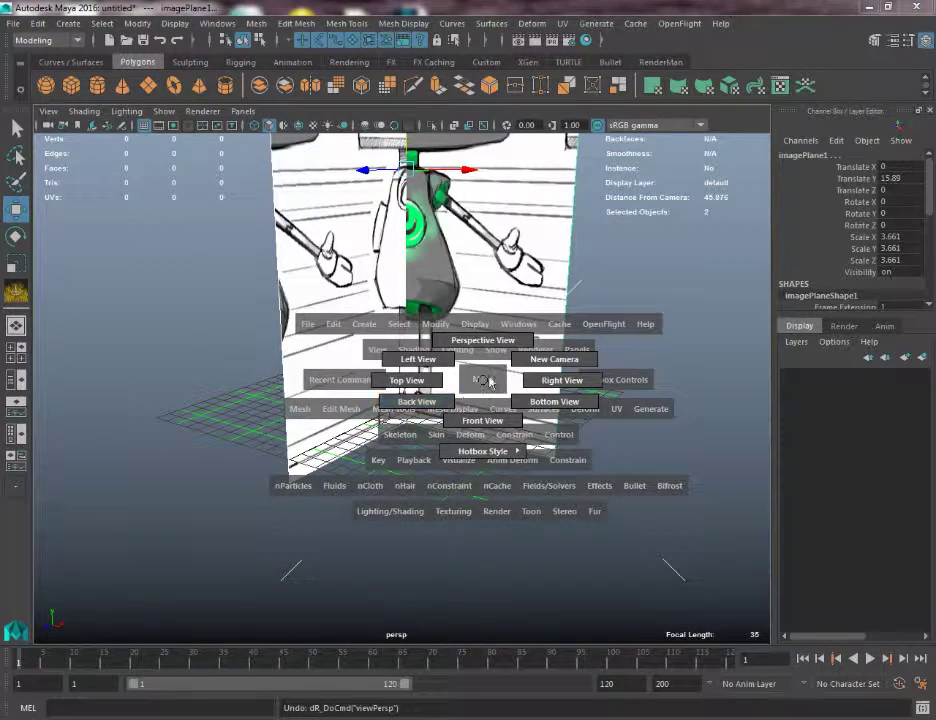
{"action": "left_click_drag", "start_coordinate": [489, 379], "coordinate": [466, 385], "text": "alt"}
{"action": "key", "text": "ctrl+z"}
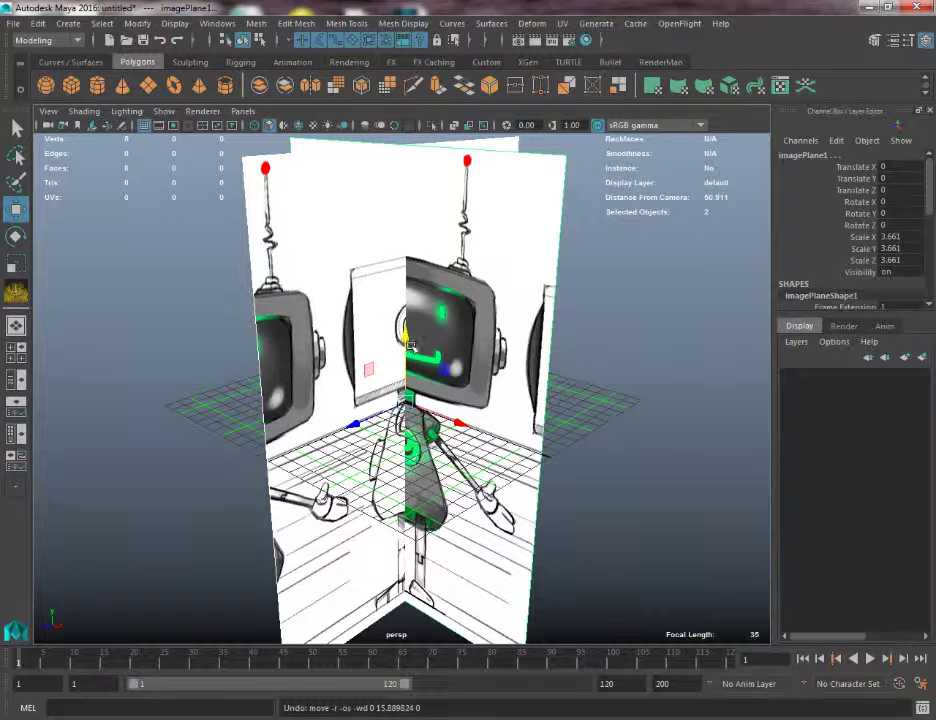
- Raise both image planes in the perspective view to a Translate Y of about 16.36 so the feet meet the grid
{"action": "left_click_drag", "start_coordinate": [408, 354], "coordinate": [435, 106]}
{"action": "left_click_drag", "start_coordinate": [420, 240], "coordinate": [380, 281], "text": "alt"}
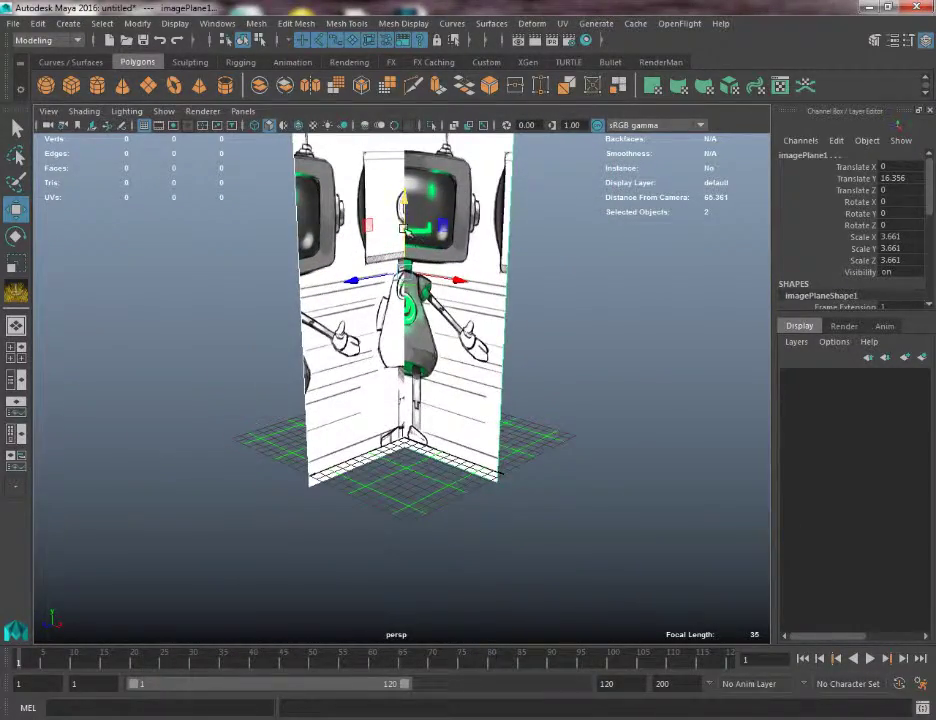
{"action": "left_click_drag", "start_coordinate": [402, 226], "coordinate": [388, 326], "text": "alt"}
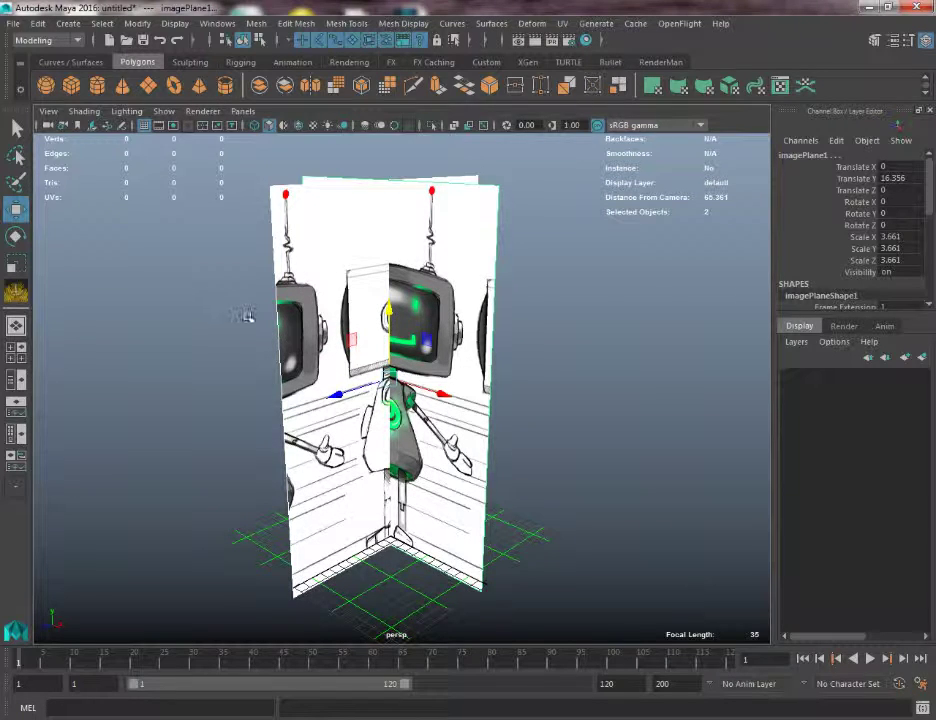
- Examine from several angles how the raised front and side image planes intersect at the centre of the grid
{"action": "left_click_drag", "start_coordinate": [247, 316], "coordinate": [474, 391], "text": "alt"}
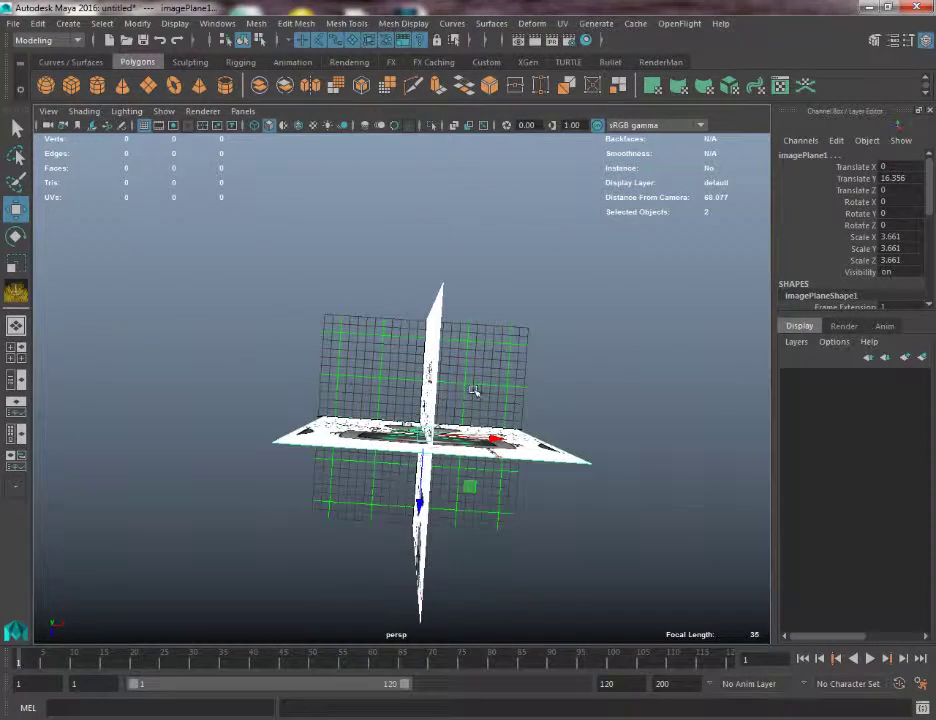
{"action": "left_click_drag", "start_coordinate": [420, 440], "coordinate": [420, 350], "text": "alt"}
{"action": "scroll", "coordinate": [296, 369], "scroll_direction": "up", "scroll_amount": 5}
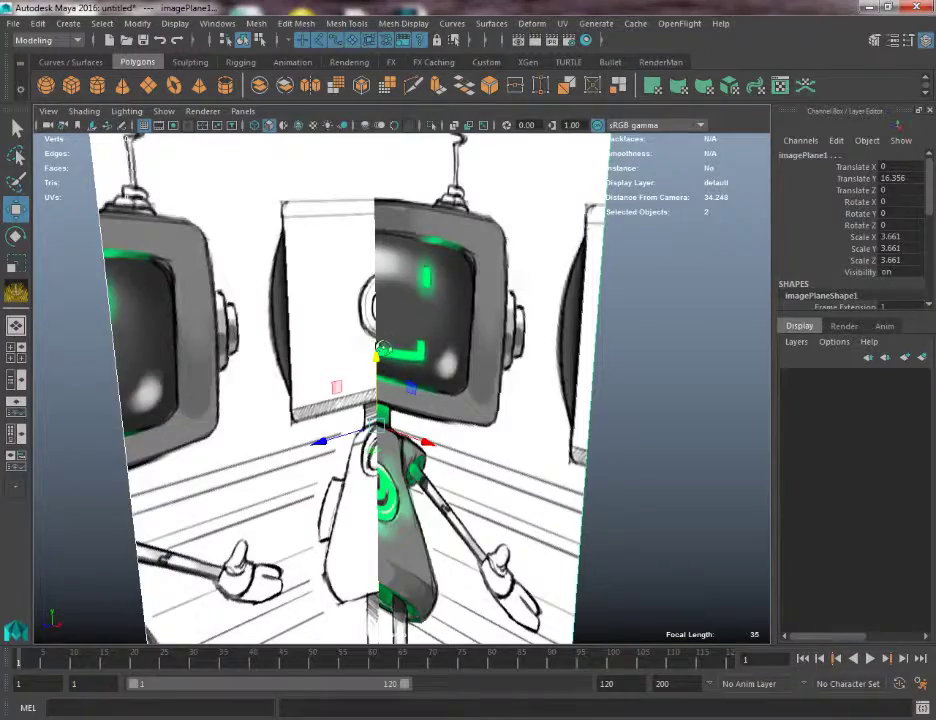
{"action": "left_click_drag", "start_coordinate": [470, 250], "coordinate": [647, 246], "text": "alt"}
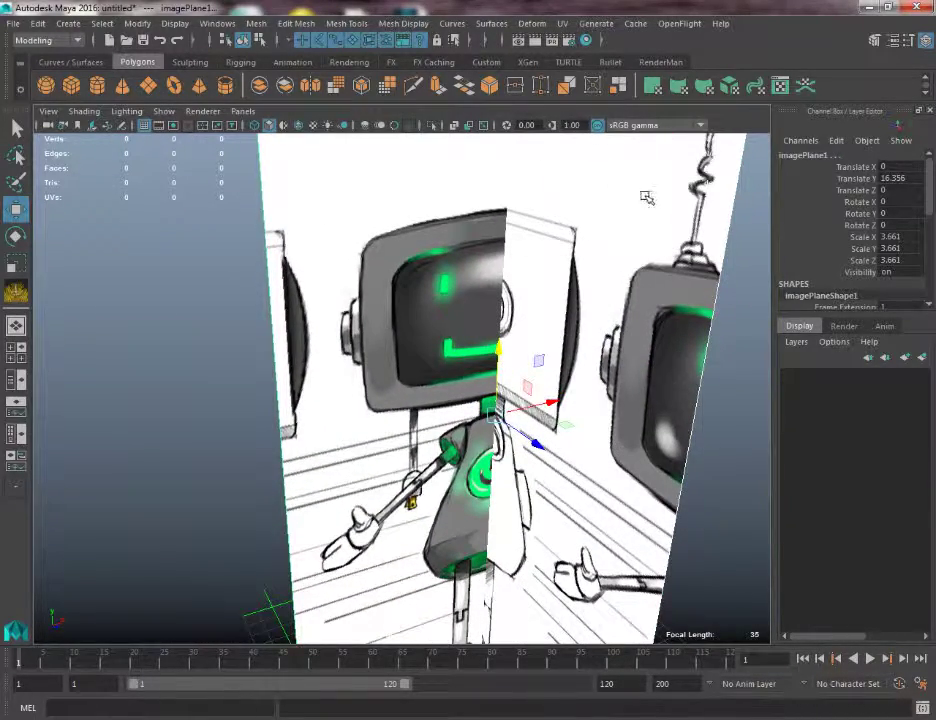
{"action": "left_click_drag", "start_coordinate": [647, 197], "coordinate": [620, 289], "text": "alt"}
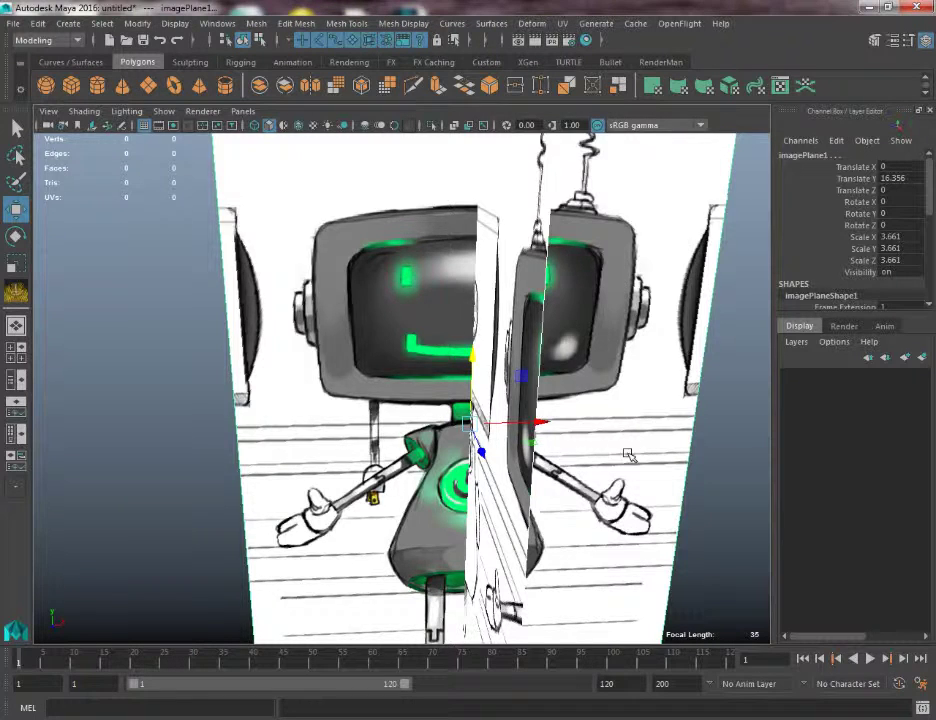
{"action": "right_click_drag", "start_coordinate": [629, 455], "coordinate": [540, 375], "text": "alt"}
{"action": "left_click_drag", "start_coordinate": [540, 375], "coordinate": [324, 306], "text": "alt"}
- Move the front image plane backwards to a Translate Z of about -26.15
{"action": "left_click", "coordinate": [348, 247]}
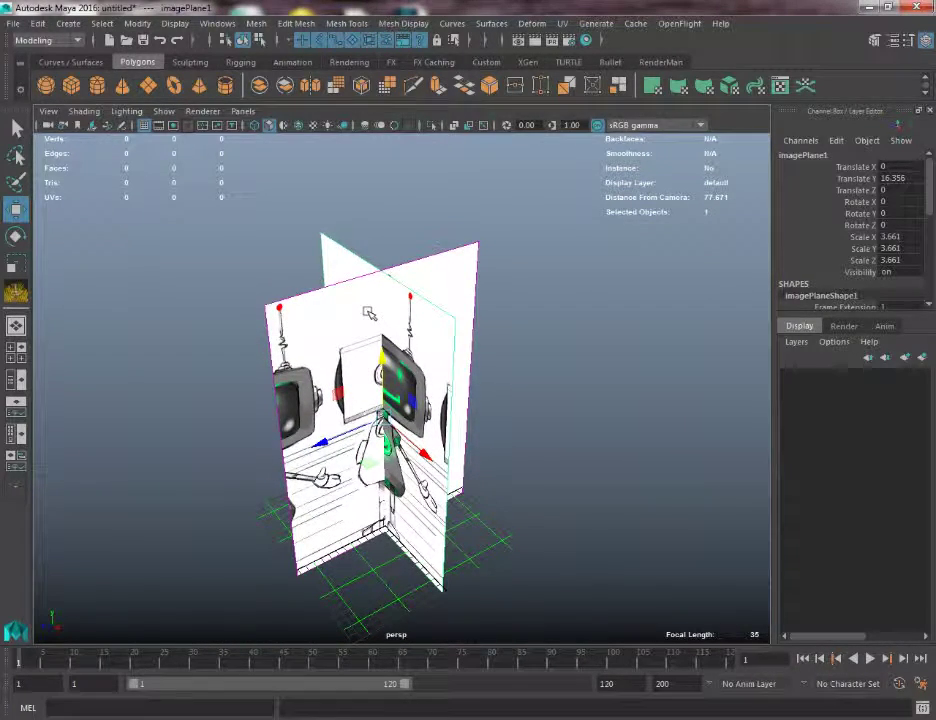
{"action": "left_click_drag", "start_coordinate": [369, 313], "coordinate": [495, 350], "text": "alt"}
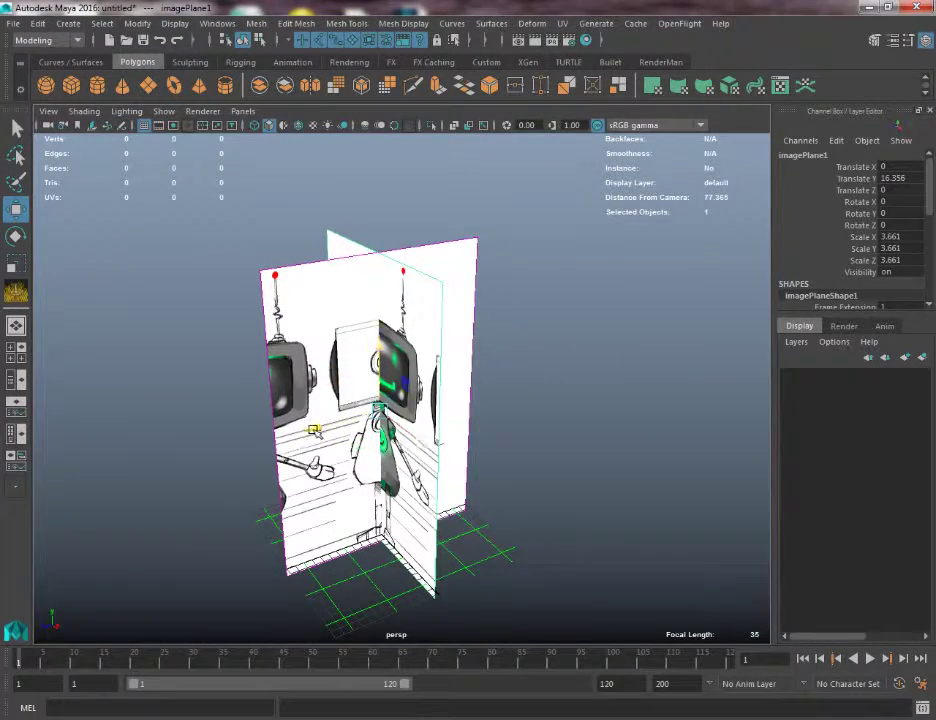
{"action": "left_click_drag", "start_coordinate": [314, 430], "coordinate": [359, 351]}
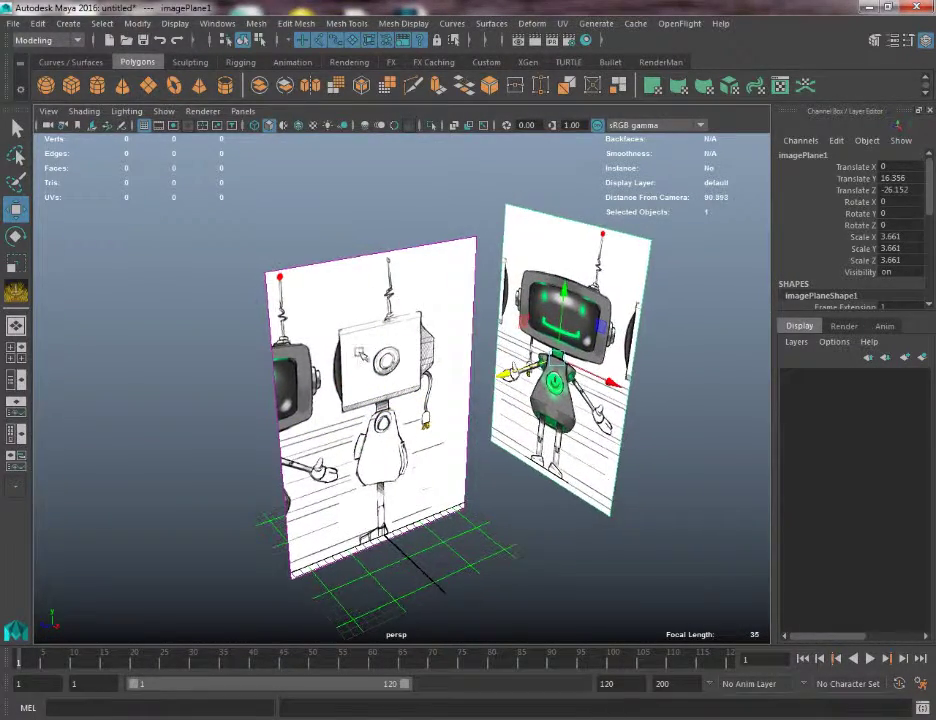
- Move the side image plane to a Translate X of about -13.02 and the front image plane to a Translate Z of about -11.67
{"action": "left_click", "coordinate": [366, 259]}
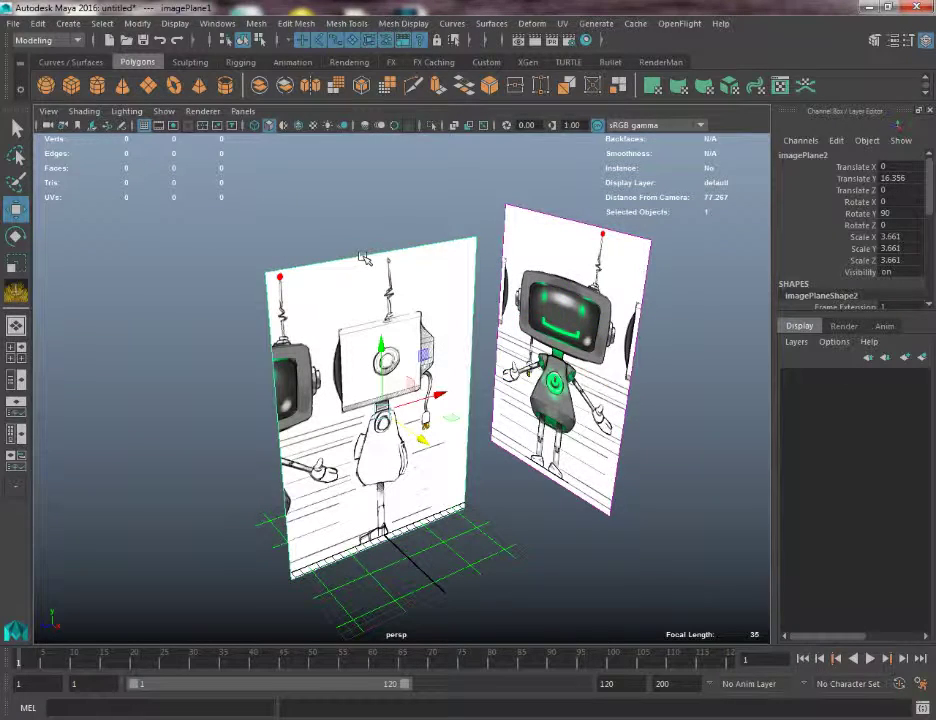
{"action": "left_click_drag", "start_coordinate": [420, 438], "coordinate": [356, 395]}
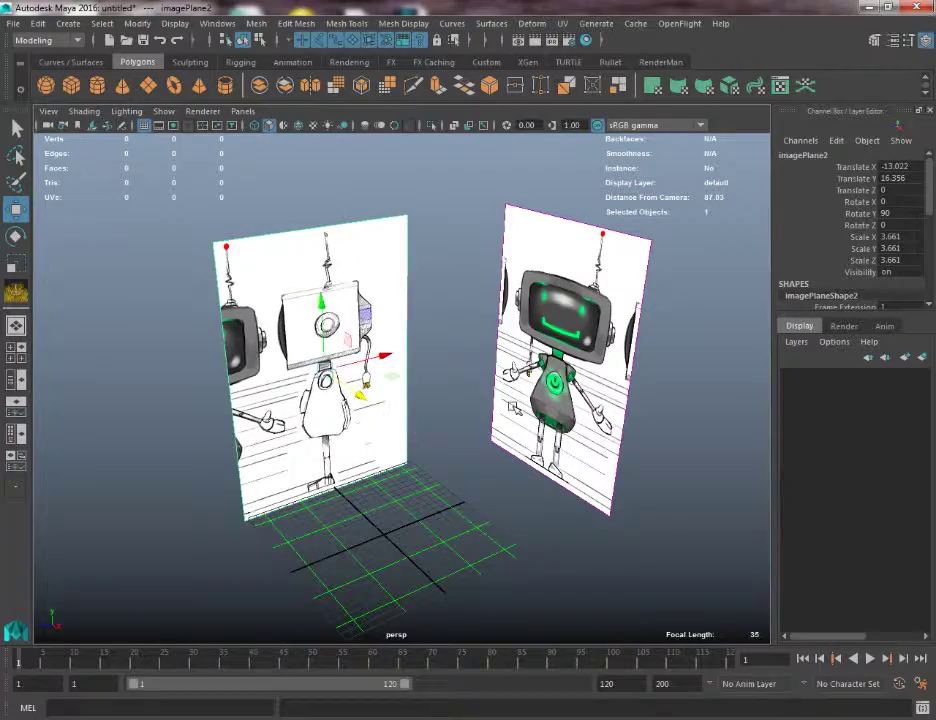
{"action": "left_click", "coordinate": [521, 462]}
{"action": "mouse_move", "coordinate": [500, 388]}
{"action": "left_mouse_down"}
{"action": "mouse_move", "coordinate": [428, 400]}
{"action": "mouse_move", "coordinate": [417, 430]}
{"action": "mouse_move", "coordinate": [440, 470]}
{"action": "mouse_move", "coordinate": [445, 507]}
{"action": "mouse_move", "coordinate": [399, 303]}
{"action": "mouse_move", "coordinate": [420, 380]}
{"action": "mouse_move", "coordinate": [405, 440]}
{"action": "mouse_move", "coordinate": [413, 508]}
{"action": "mouse_move", "coordinate": [414, 441]}
{"action": "mouse_move", "coordinate": [600, 487]}
{"action": "mouse_move", "coordinate": [432, 478]}
{"action": "mouse_move", "coordinate": [520, 461]}
{"action": "mouse_move", "coordinate": [495, 493]}
{"action": "mouse_move", "coordinate": [535, 242]}
{"action": "mouse_move", "coordinate": [506, 381]}
{"action": "mouse_move", "coordinate": [515, 380]}
{"action": "mouse_move", "coordinate": [318, 324]}
{"action": "mouse_move", "coordinate": [403, 393]}
{"action": "mouse_move", "coordinate": [447, 350]}
{"action": "mouse_move", "coordinate": [491, 441]}
{"action": "mouse_move", "coordinate": [495, 403]}
{"action": "mouse_move", "coordinate": [480, 430]}
{"action": "mouse_move", "coordinate": [340, 420]}
{"action": "mouse_move", "coordinate": [300, 430]}
{"action": "mouse_move", "coordinate": [535, 287]}
{"action": "mouse_move", "coordinate": [490, 310]}
{"action": "left_mouse_up"}
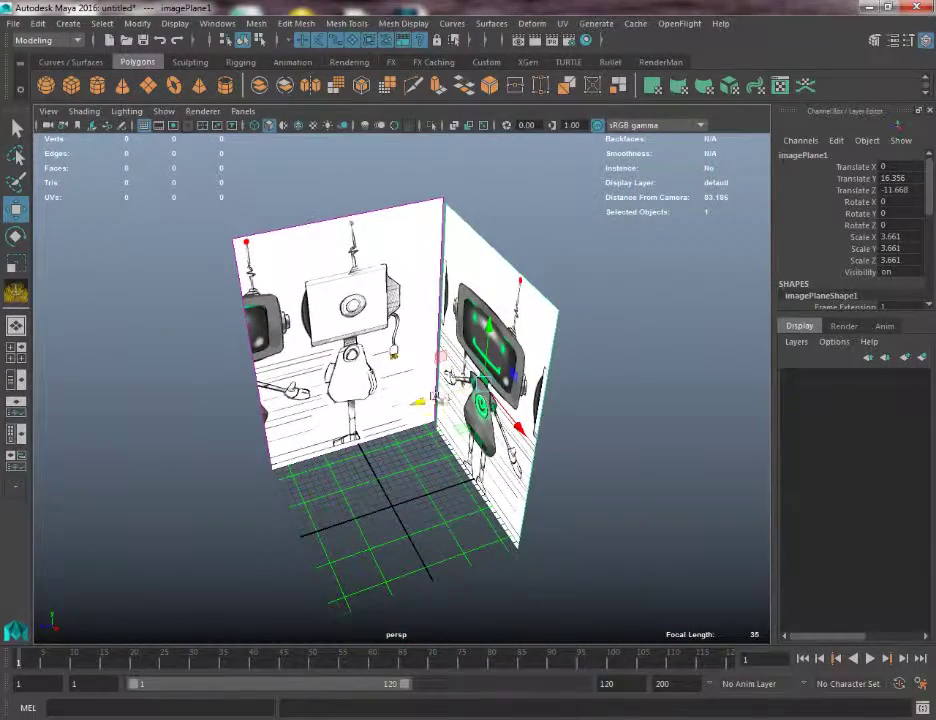
- Move the front image plane farther back along Z and the side image plane out to a Translate X of about -106.96
{"action": "left_click_drag", "start_coordinate": [432, 397], "coordinate": [600, 355]}
{"action": "left_click", "coordinate": [262, 332]}
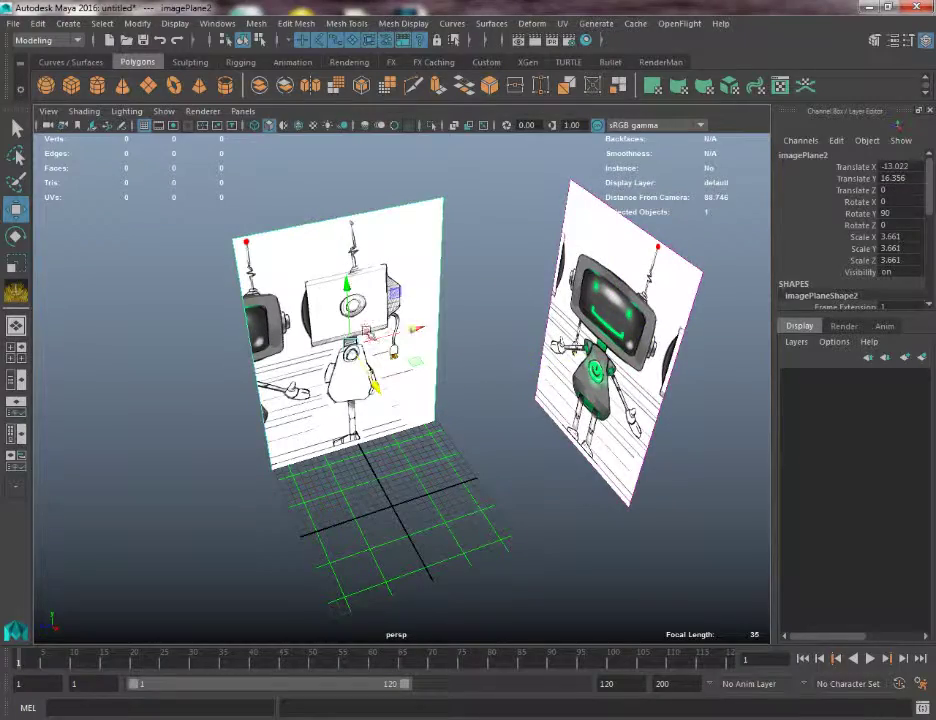
{"action": "left_click_drag", "start_coordinate": [405, 330], "coordinate": [368, 236]}
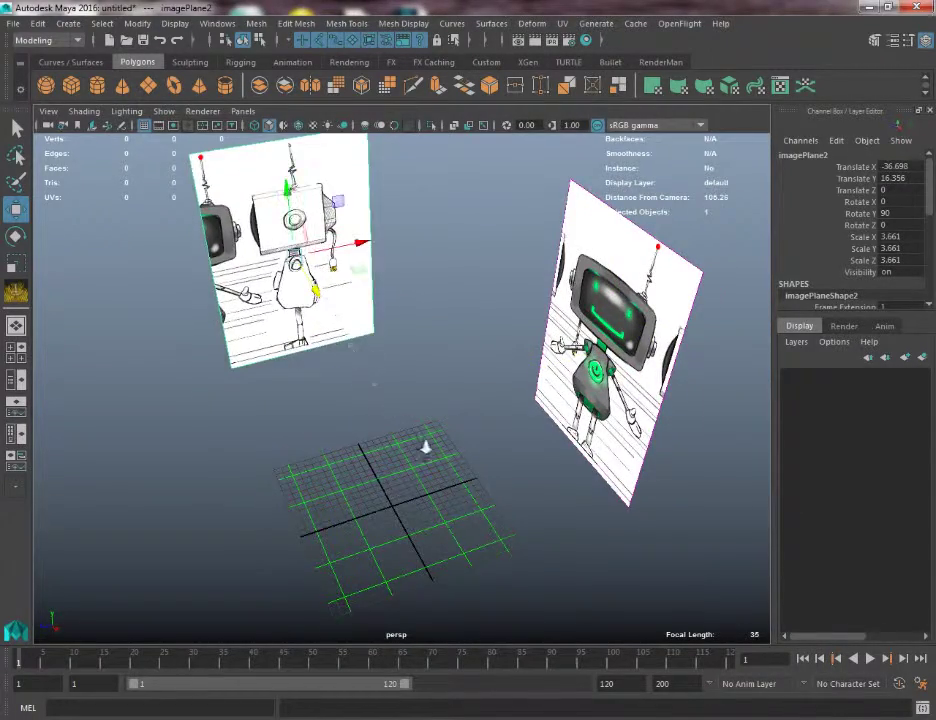
{"action": "right_click_drag", "start_coordinate": [426, 443], "coordinate": [501, 508], "text": "alt"}
{"action": "mouse_move", "coordinate": [501, 508]}
{"action": "left_mouse_down", "text": "alt"}
{"action": "mouse_move", "coordinate": [476, 508]}
{"action": "mouse_move", "coordinate": [426, 395]}
{"action": "mouse_move", "coordinate": [257, 359]}
{"action": "mouse_move", "coordinate": [374, 374]}
{"action": "mouse_move", "coordinate": [324, 328]}
{"action": "mouse_move", "coordinate": [393, 378]}
{"action": "mouse_move", "coordinate": [366, 328]}
{"action": "mouse_move", "coordinate": [292, 329]}
{"action": "mouse_move", "coordinate": [299, 340]}
{"action": "mouse_move", "coordinate": [334, 272]}
{"action": "mouse_move", "coordinate": [383, 383]}
{"action": "mouse_move", "coordinate": [368, 355]}
{"action": "mouse_move", "coordinate": [443, 449]}
{"action": "mouse_move", "coordinate": [666, 447]}
{"action": "mouse_move", "coordinate": [632, 394]}
{"action": "mouse_move", "coordinate": [366, 251]}
{"action": "mouse_move", "coordinate": [407, 424]}
{"action": "mouse_move", "coordinate": [295, 236]}
{"action": "mouse_move", "coordinate": [262, 340]}
{"action": "mouse_move", "coordinate": [238, 345]}
{"action": "mouse_move", "coordinate": [38, 240]}
{"action": "left_mouse_up", "text": "alt"}
- Move the front image plane far behind the grid to a Translate Z of about -105.39
{"action": "scroll", "coordinate": [242, 359], "scroll_direction": "down", "scroll_amount": 5}
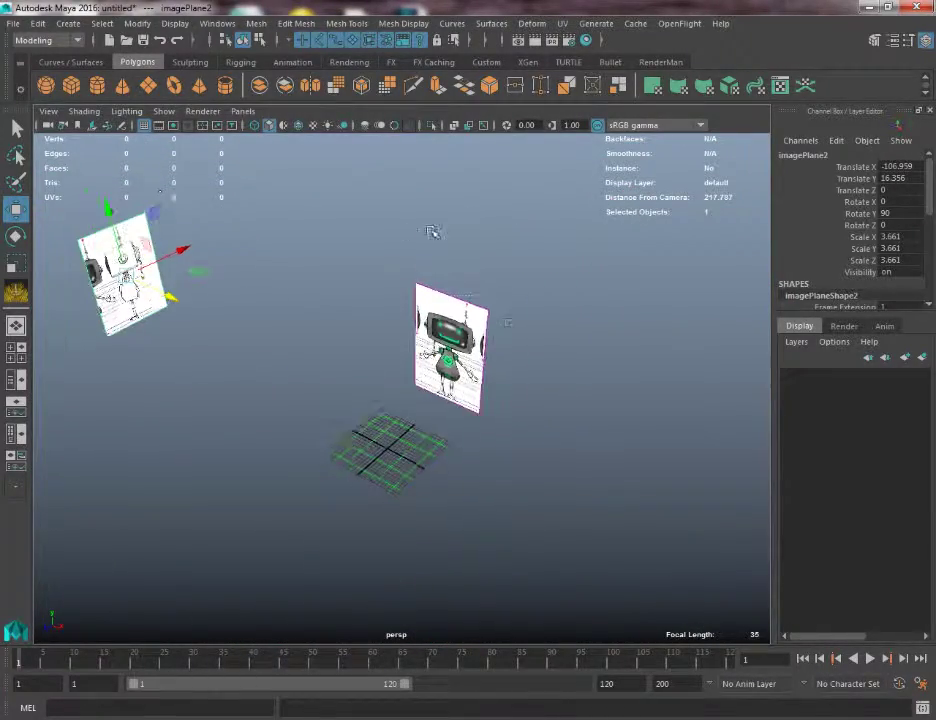
{"action": "left_click", "coordinate": [485, 342]}
{"action": "left_click_drag", "start_coordinate": [485, 343], "coordinate": [522, 236]}
- Bring the front image plane closer to the grid, at a Translate Z of about -28.68
{"action": "left_click_drag", "start_coordinate": [412, 268], "coordinate": [506, 499], "text": "alt"}
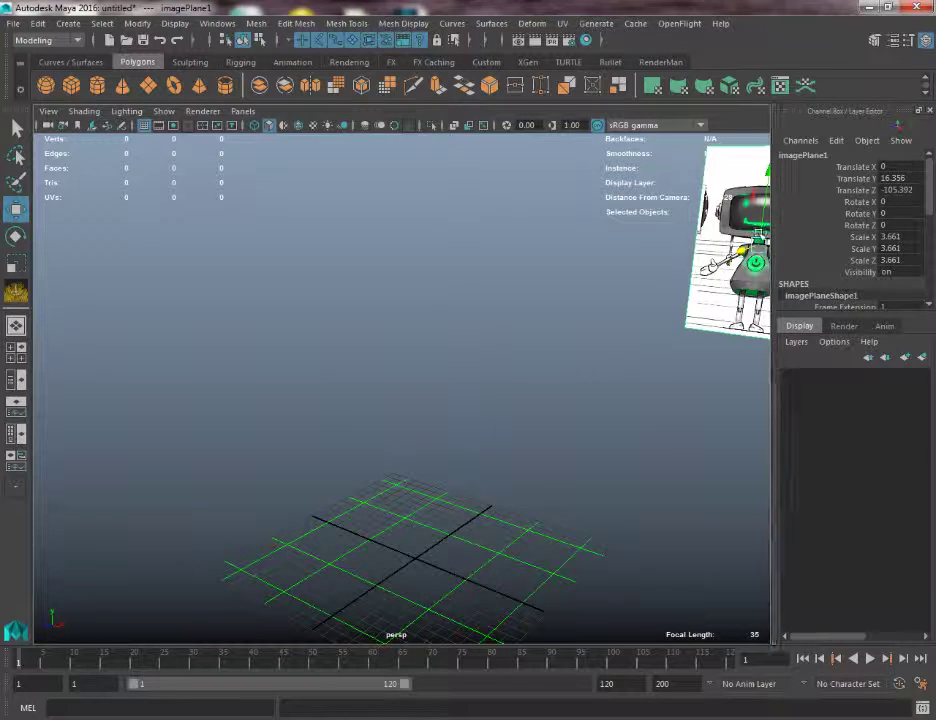
{"action": "left_click_drag", "start_coordinate": [775, 218], "coordinate": [769, 228]}
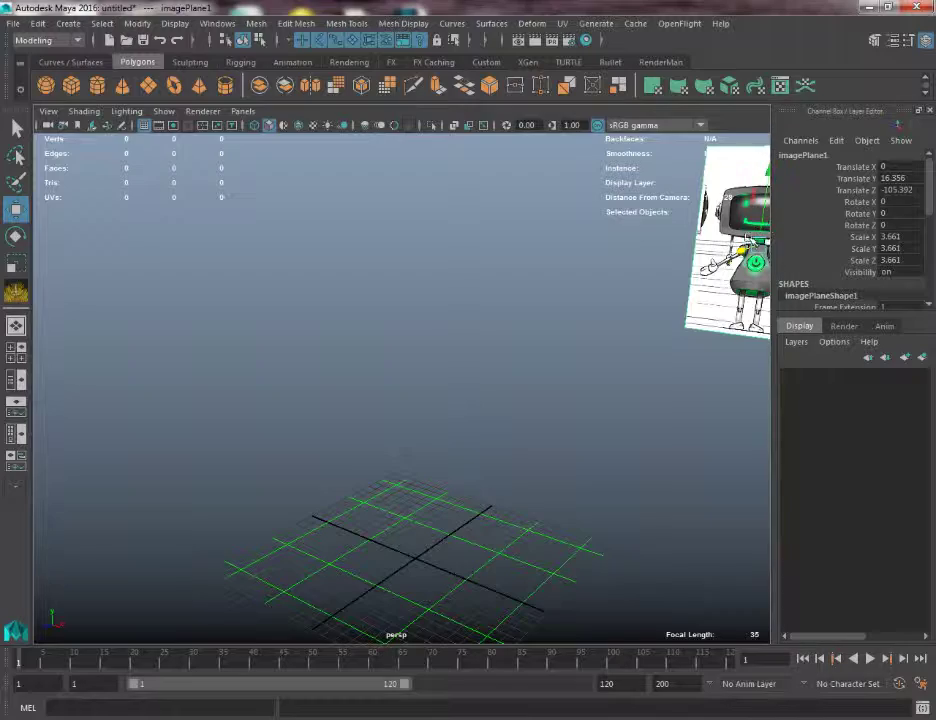
{"action": "key", "text": "f"}
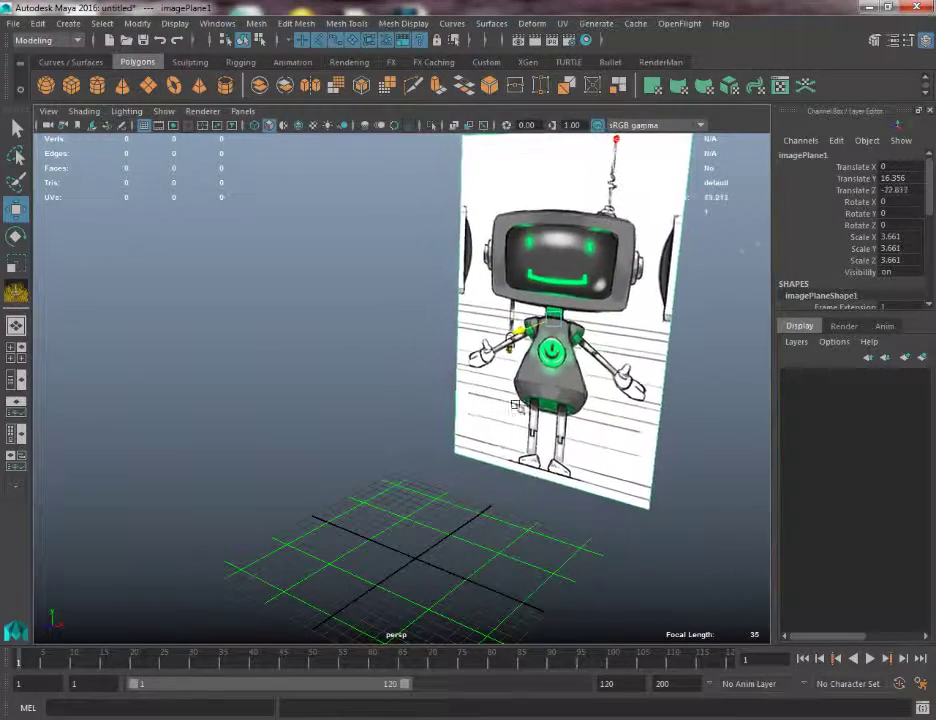
{"action": "left_click_drag", "start_coordinate": [440, 445], "coordinate": [500, 440], "text": "alt"}
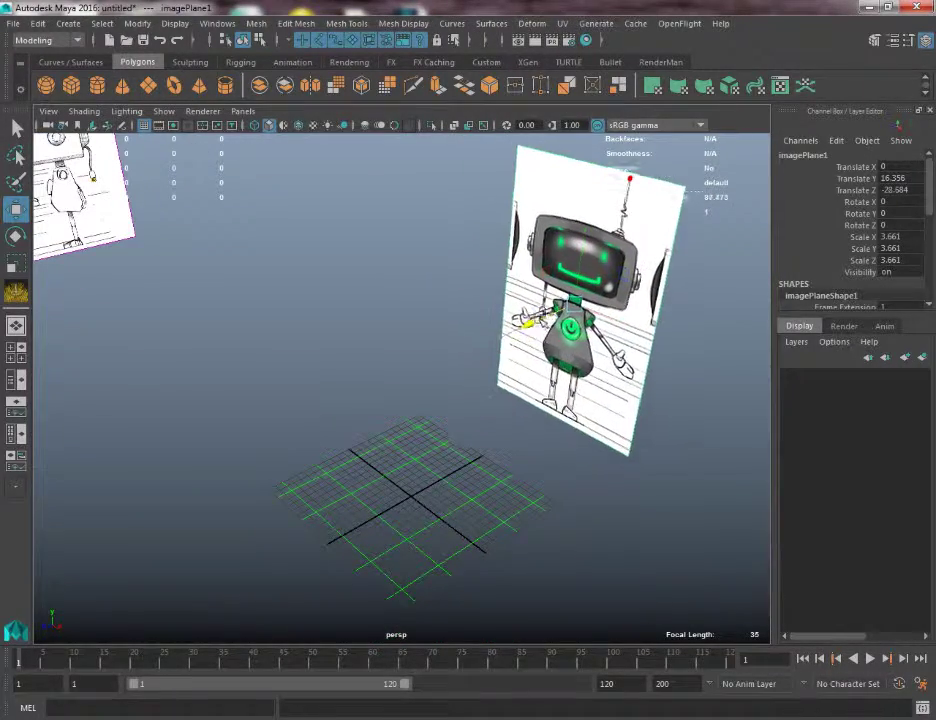
{"action": "middle_click_drag", "start_coordinate": [485, 445], "coordinate": [500, 439]}
{"action": "left_click_drag", "start_coordinate": [500, 440], "coordinate": [430, 420], "text": "alt"}
- Select the side image plane that stands far away from the grid
{"action": "left_click", "coordinate": [84, 236]}
{"action": "left_click", "coordinate": [117, 283]}
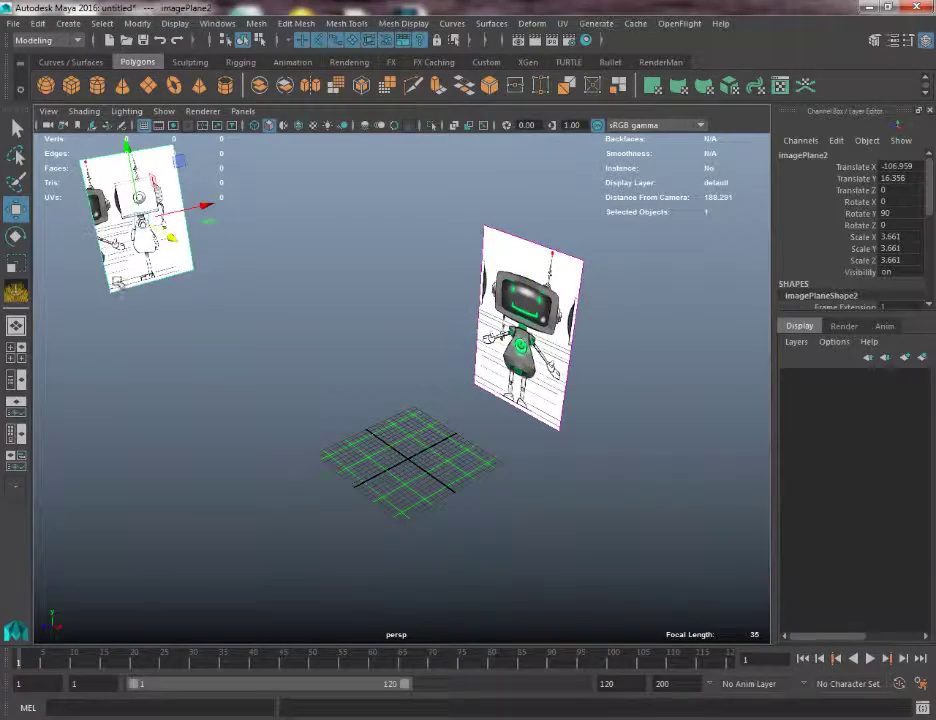